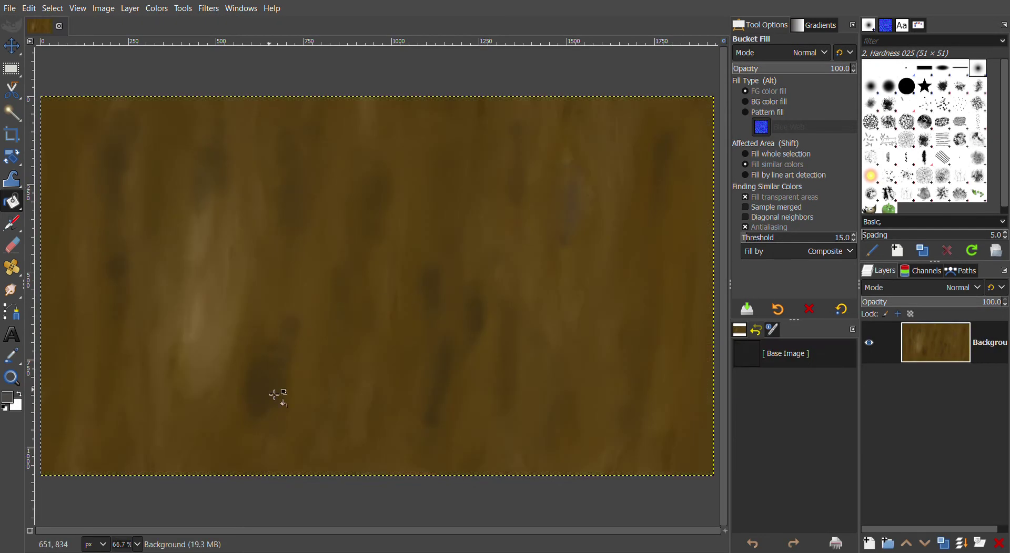
Step: Create a new blank white image at the default size beside the brown texture
left_click(10, 9)
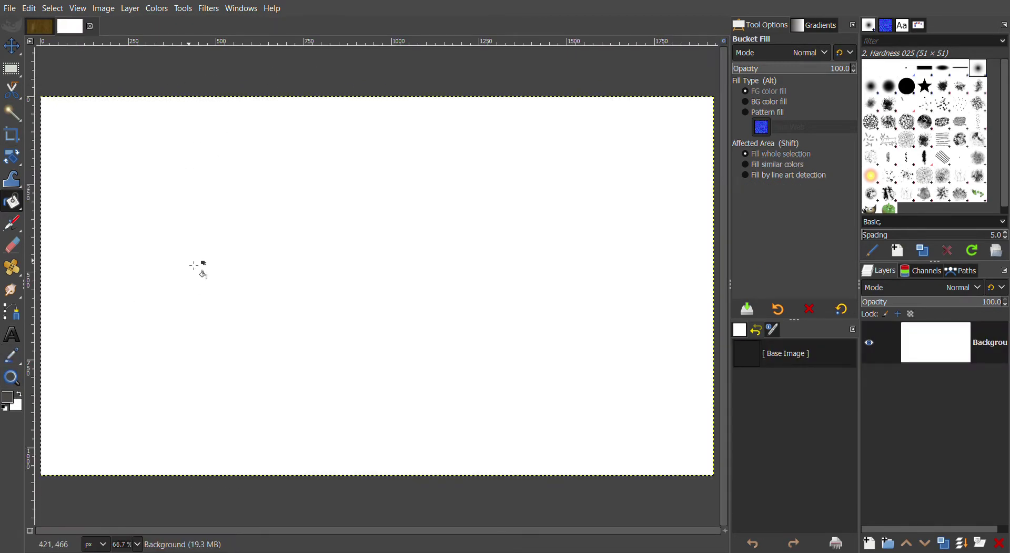
Step: Bucket-fill the new canvas dark grey and close the brown texture image
left_click(367, 288)
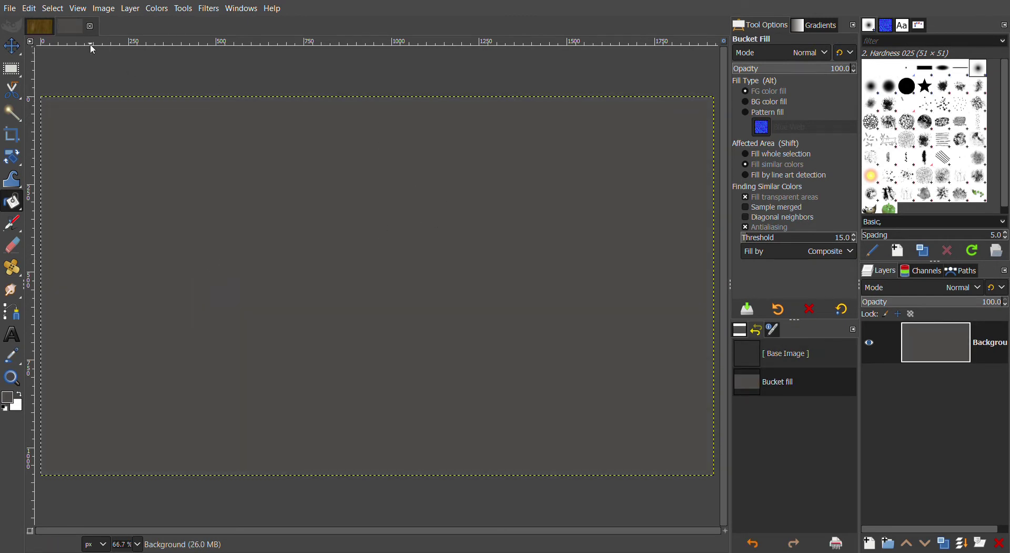
left_click(51, 29)
left_click(59, 26)
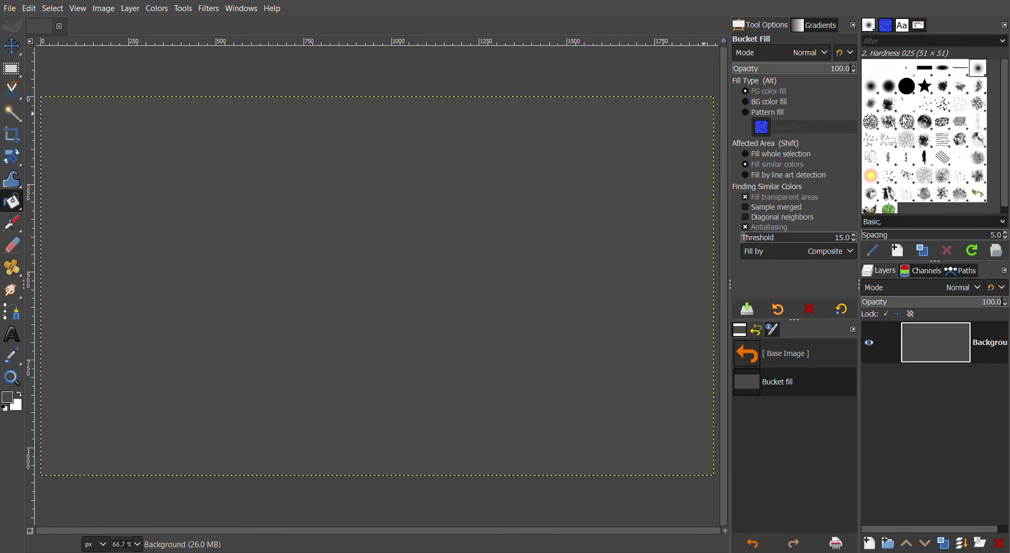
left_click(940, 110)
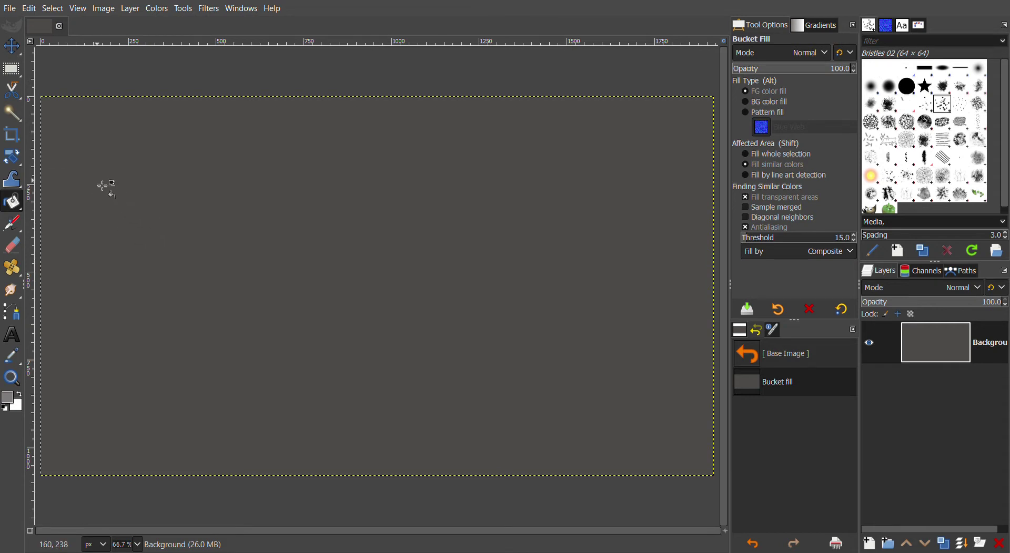
Step: Set up the Airbrush with an enlarged Bristles 01 brush and dab a first faint mark
left_click(14, 227)
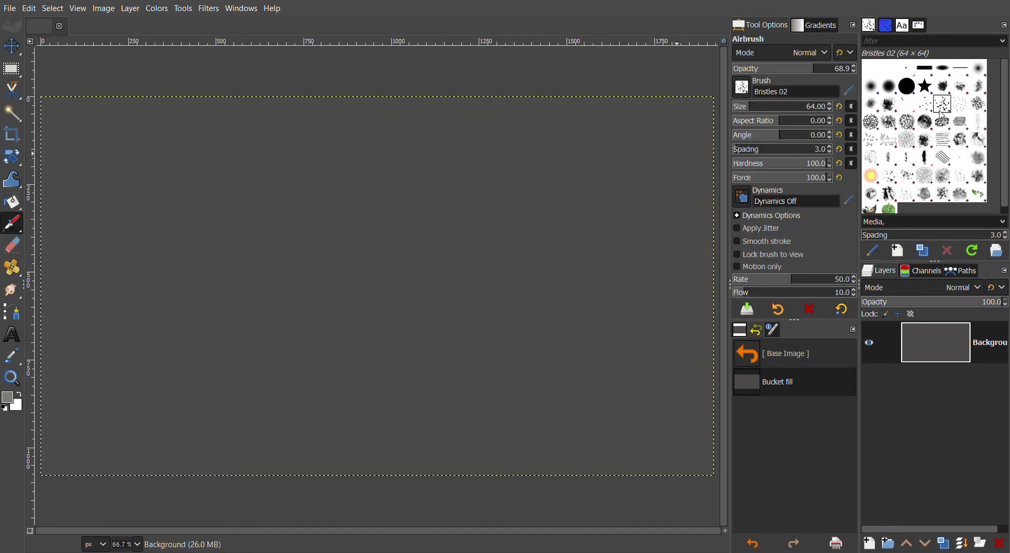
left_click(924, 104)
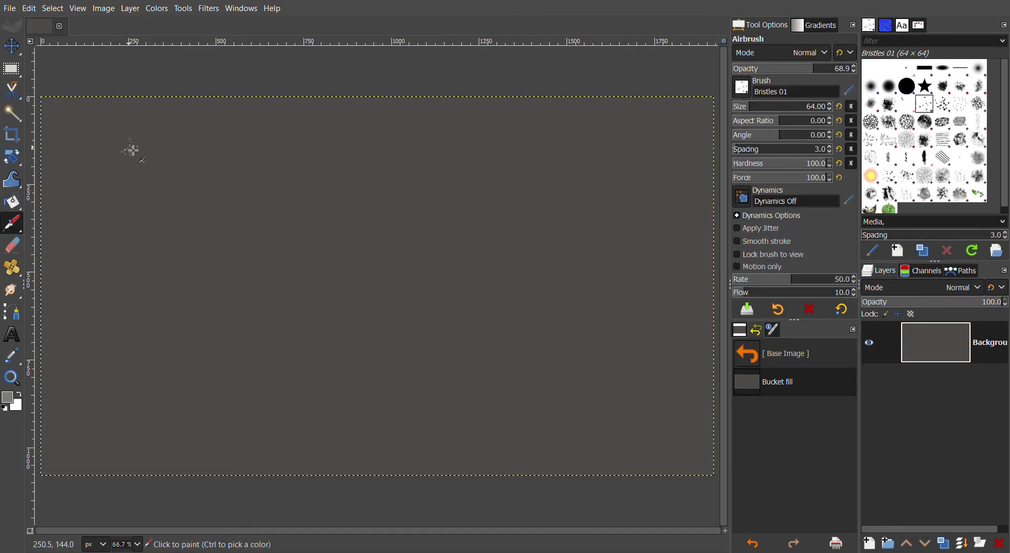
key("bracketright")
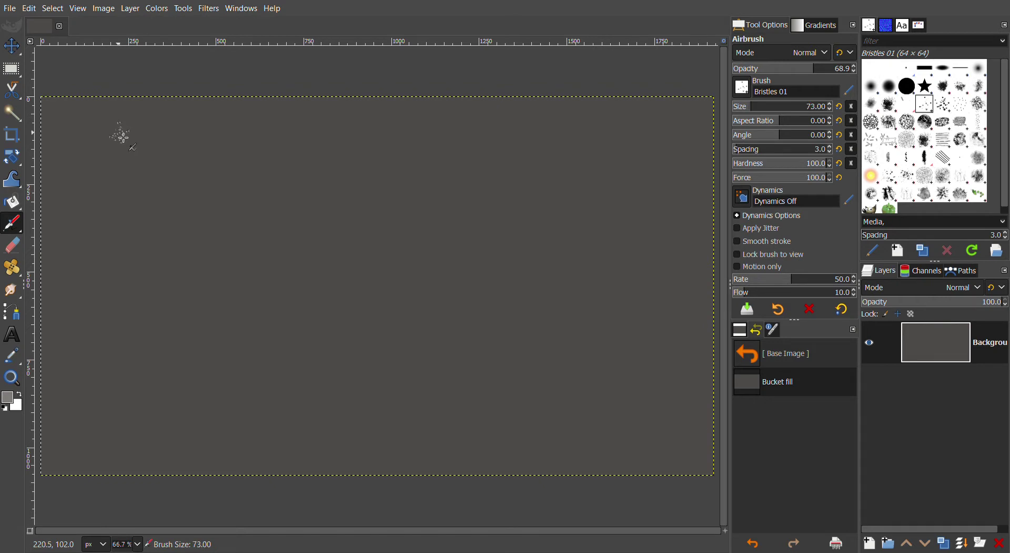
key("bracketright")
key("bracketright")
key("bracketright")
key("bracketright")
key("bracketright")
key("bracketright")
key("bracketright")
key("bracketright")
key("bracketright")
key("bracketright")
key("bracketright")
key("bracketright")
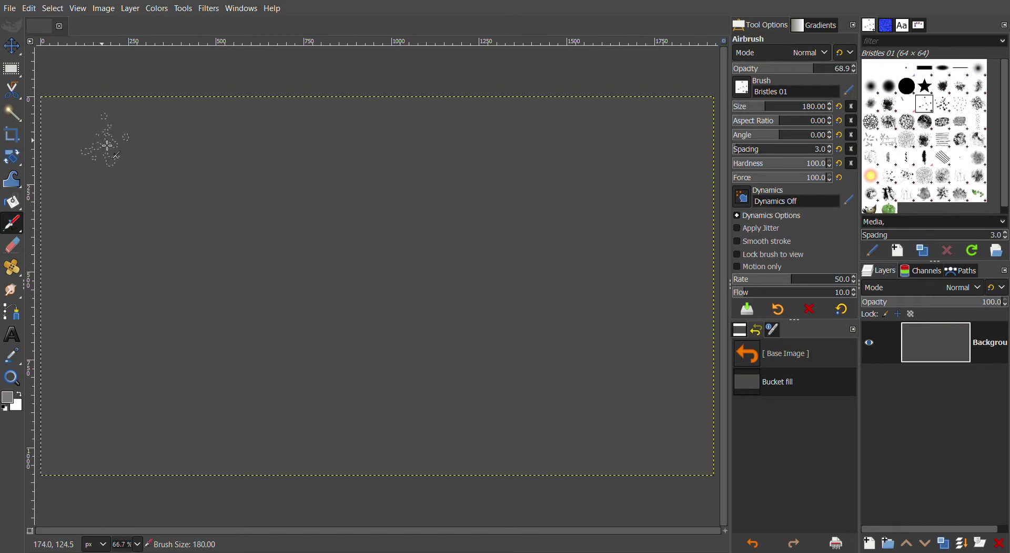
key("bracketright")
key("bracketright")
key("bracketright")
Step: Paint faint light-grey bristle streaks across the lower left, centre and right of the canvas
key("bracketright")
key("bracketright")
key("bracketright")
left_click(105, 148)
key("bracketright")
key("bracketright")
key("bracketright")
key("bracketright")
key("bracketright")
key("bracketright")
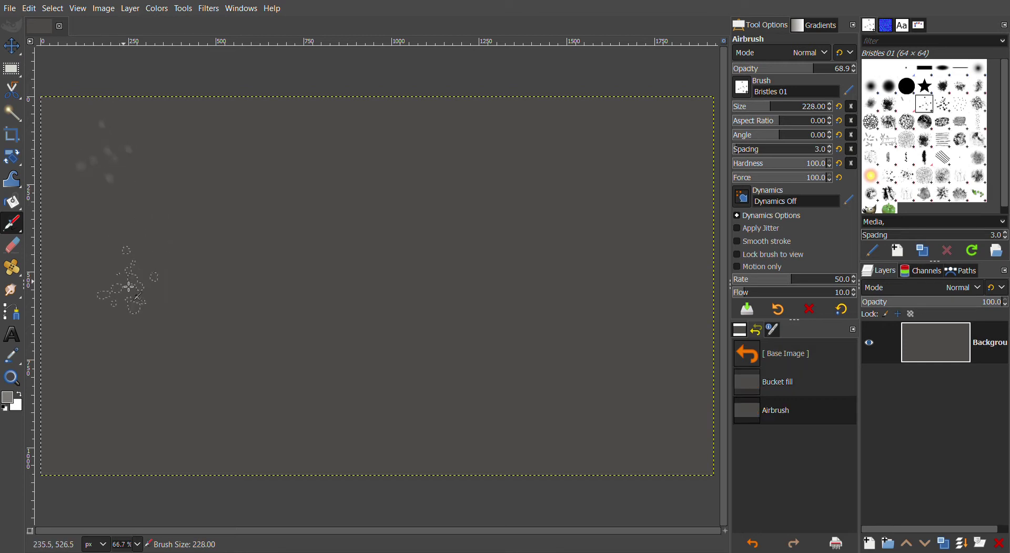
left_click_drag(150, 363, 247, 387)
mouse_move(210, 284)
left_mouse_down()
mouse_move(221, 176)
mouse_move(247, 137)
left_mouse_up()
key("bracketright")
key("bracketright")
key("bracketright")
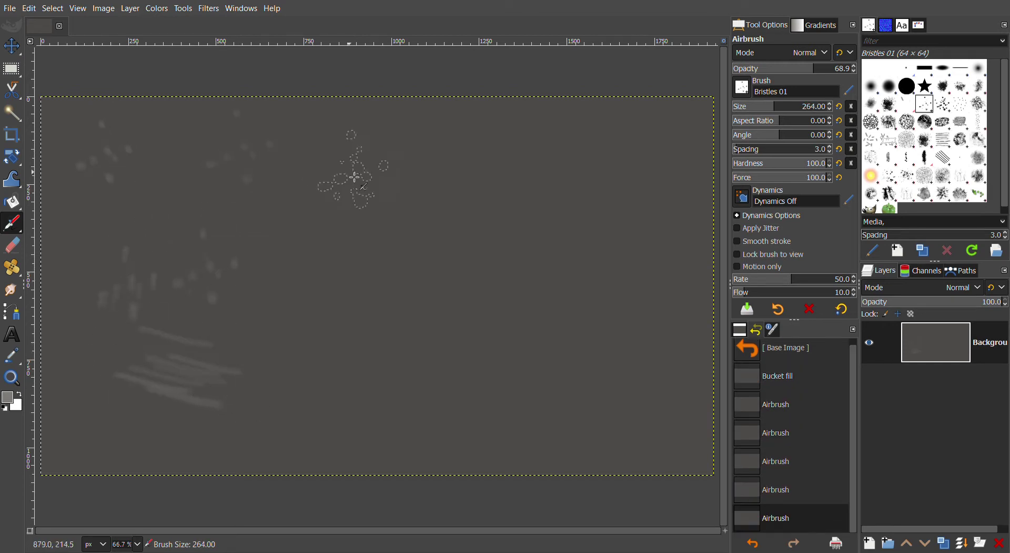
left_click_drag(355, 177, 336, 237)
left_click_drag(316, 334, 363, 378)
left_click_drag(287, 387, 347, 420)
left_click_drag(384, 392, 453, 397)
left_click_drag(483, 295, 492, 368)
left_click_drag(463, 262, 505, 126)
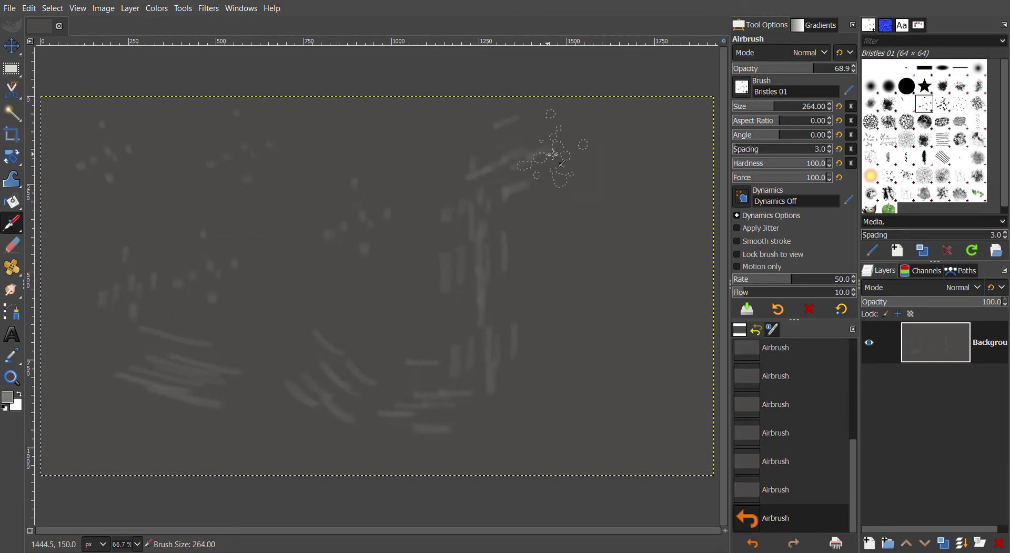
left_click_drag(553, 154, 583, 331)
mouse_move(596, 400)
left_mouse_down()
mouse_move(664, 412)
mouse_move(653, 158)
left_mouse_up()
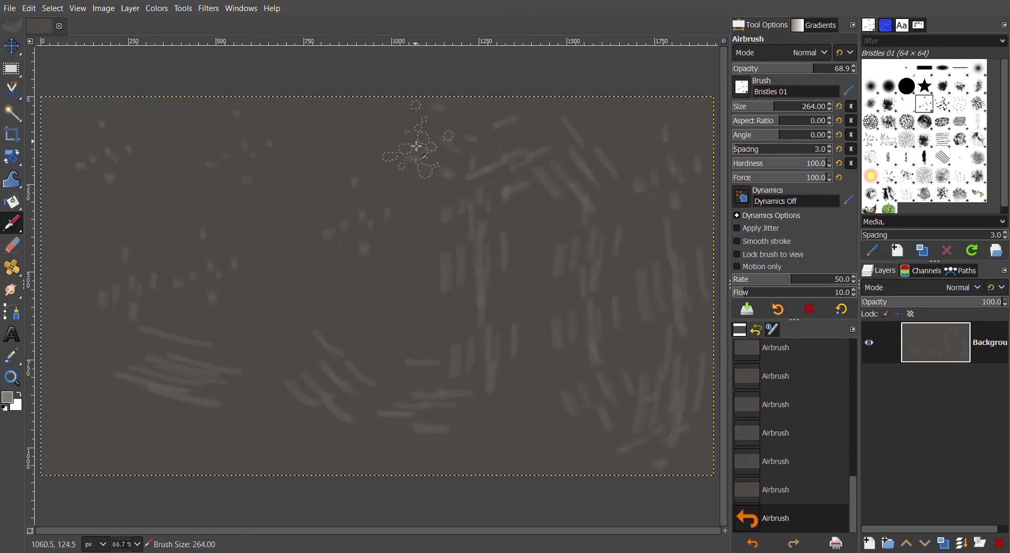
Step: Add short vertical and diagonal streaks around the middle and left of the canvas
left_click_drag(416, 147, 412, 239)
left_click_drag(384, 168, 386, 220)
left_click_drag(379, 310, 389, 349)
left_click_drag(418, 320, 412, 362)
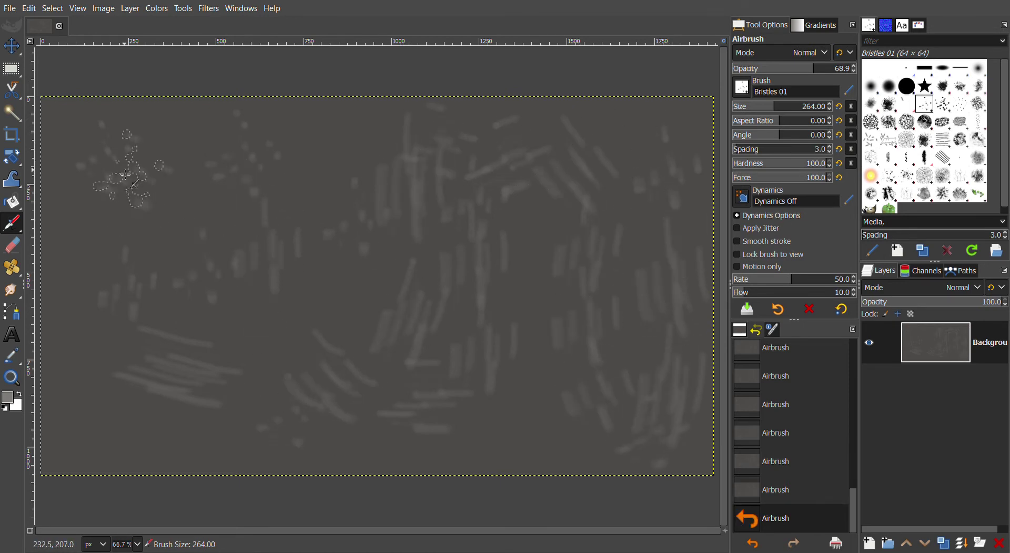
left_click_drag(126, 174, 113, 307)
mouse_move(87, 389)
left_mouse_down()
mouse_move(150, 429)
mouse_move(155, 168)
mouse_move(205, 263)
left_mouse_up()
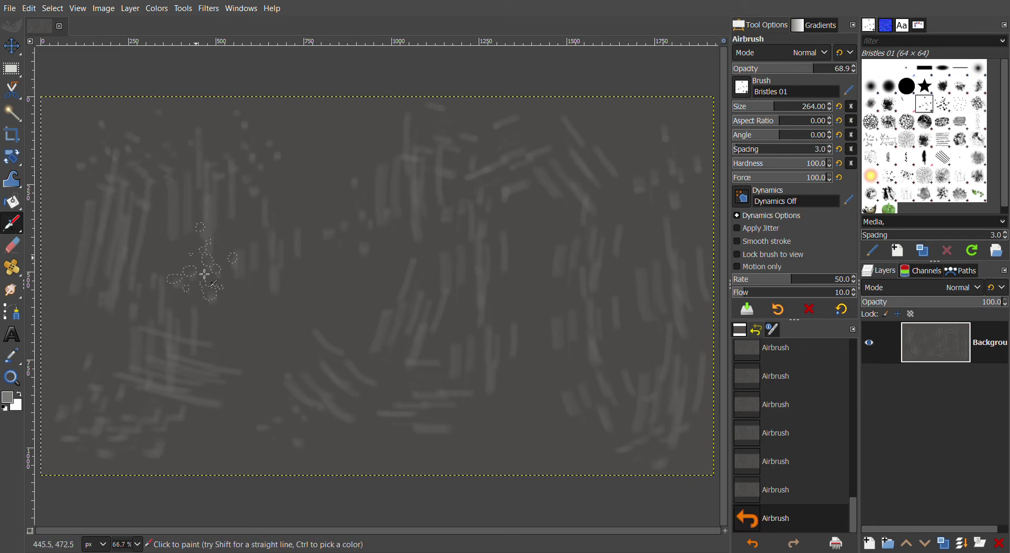
mouse_move(279, 363)
left_mouse_down()
mouse_move(310, 152)
mouse_move(368, 205)
left_mouse_up()
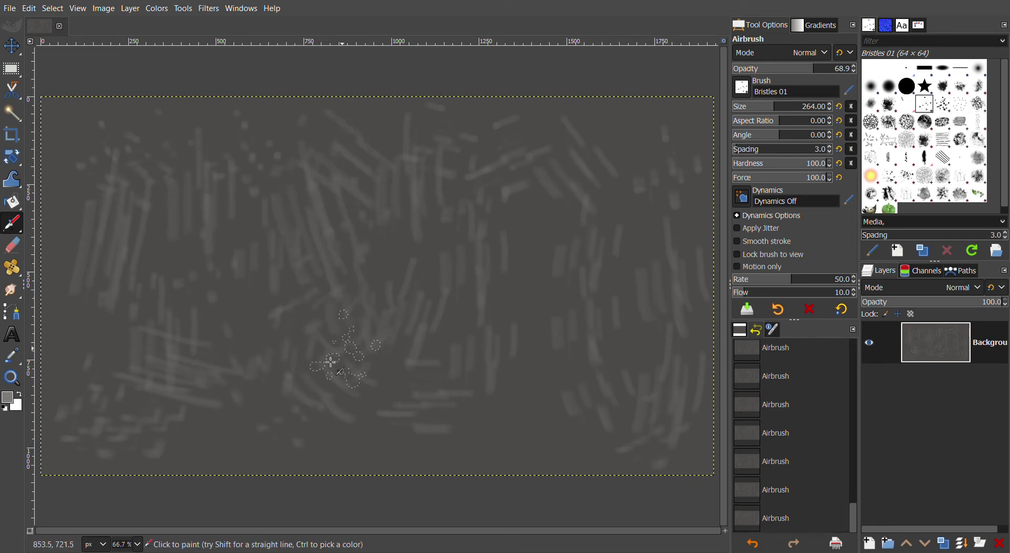
left_click_drag(429, 425, 471, 418)
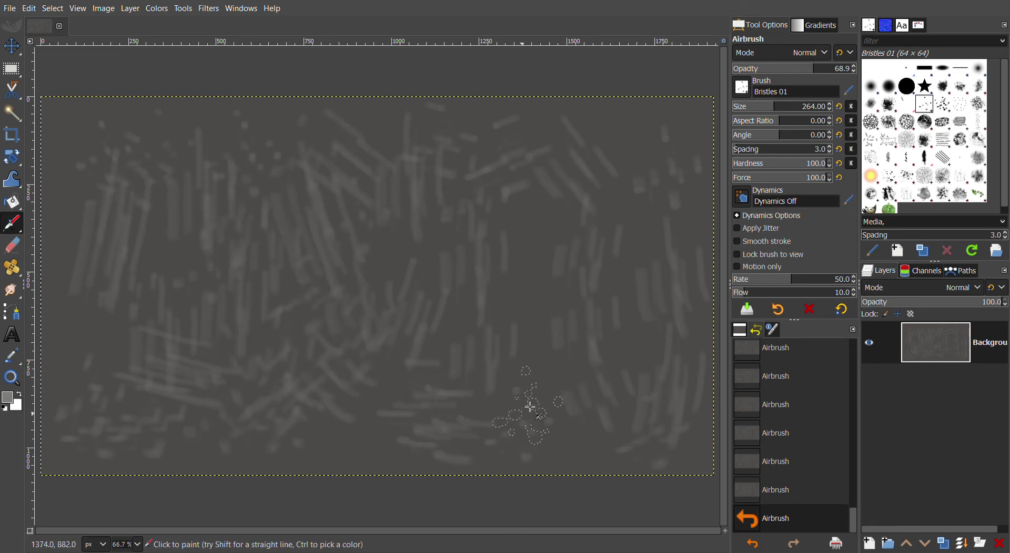
Step: Paint long vertical streaks through the middle, right and left, then shrink the brush slightly
left_click_drag(530, 406, 542, 158)
left_click_drag(465, 173, 462, 408)
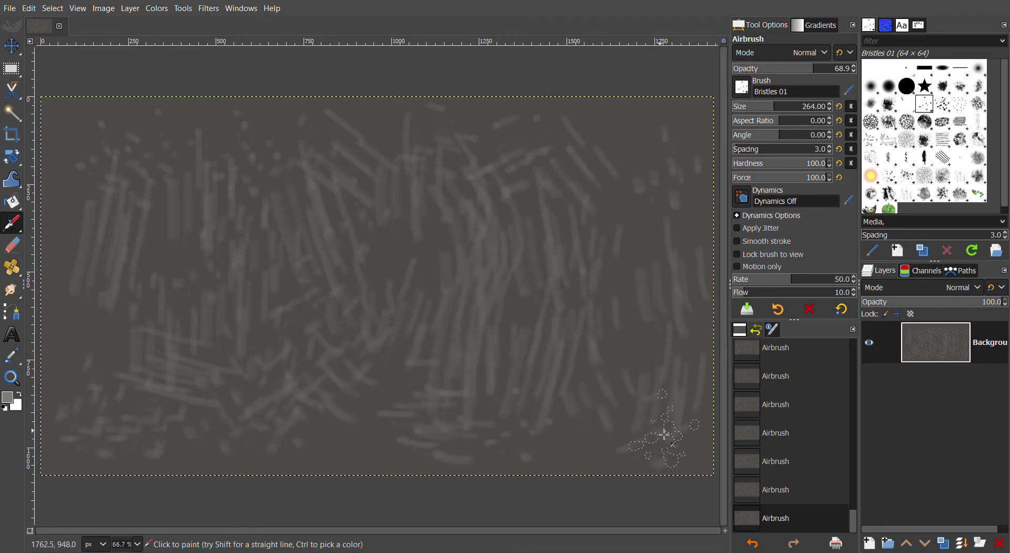
left_click_drag(664, 435, 642, 157)
left_click_drag(271, 199, 266, 405)
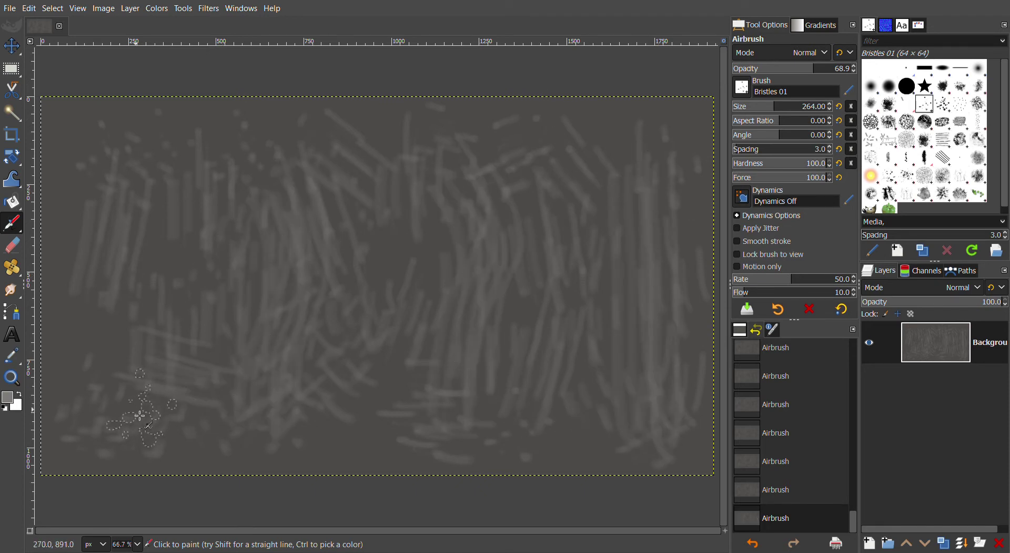
left_click_drag(139, 416, 164, 137)
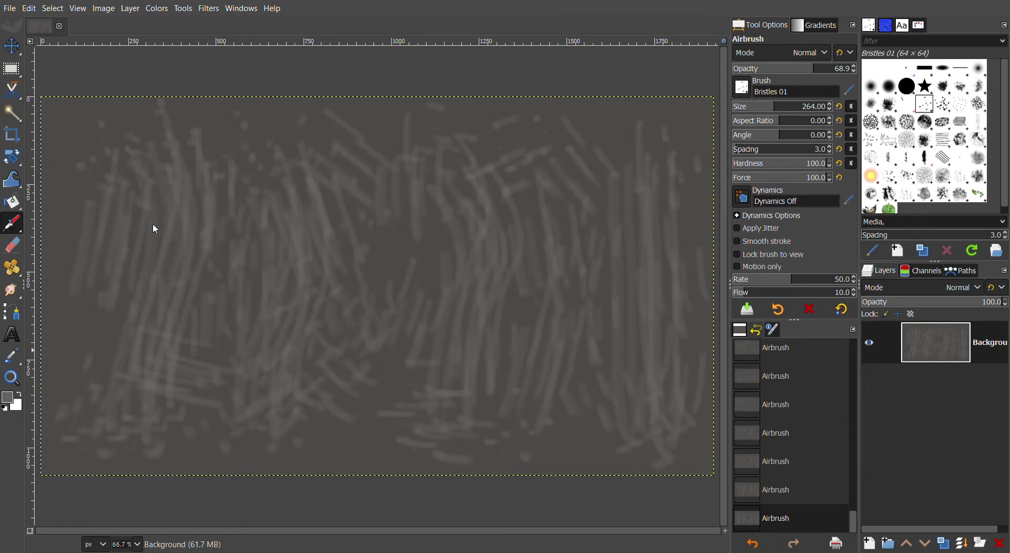
key("bracketleft")
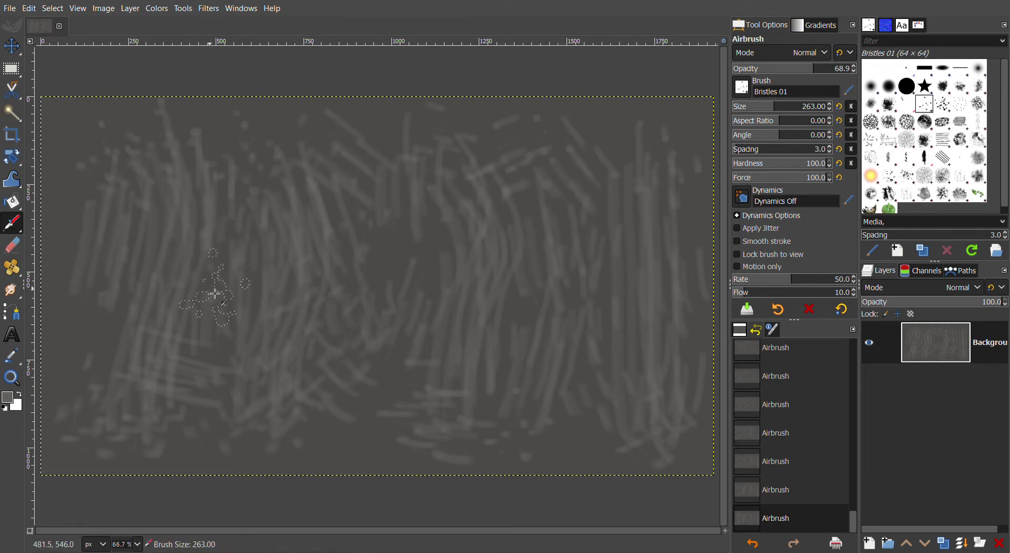
key("bracketleft")
key("bracketleft")
key("bracketleft")
key("bracketleft")
key("bracketleft")
key("bracketleft")
key("bracketleft")
key("bracketleft")
key("bracketleft")
key("bracketleft")
key("bracketleft")
key("bracketleft")
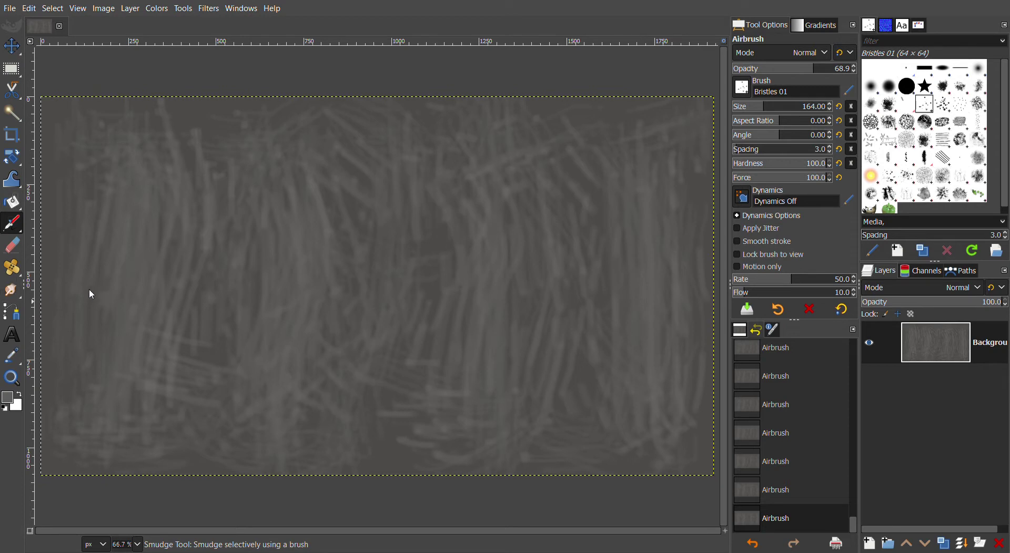
Step: Smudge the streaks near the left edge with an enlarged hard round brush
key("s")
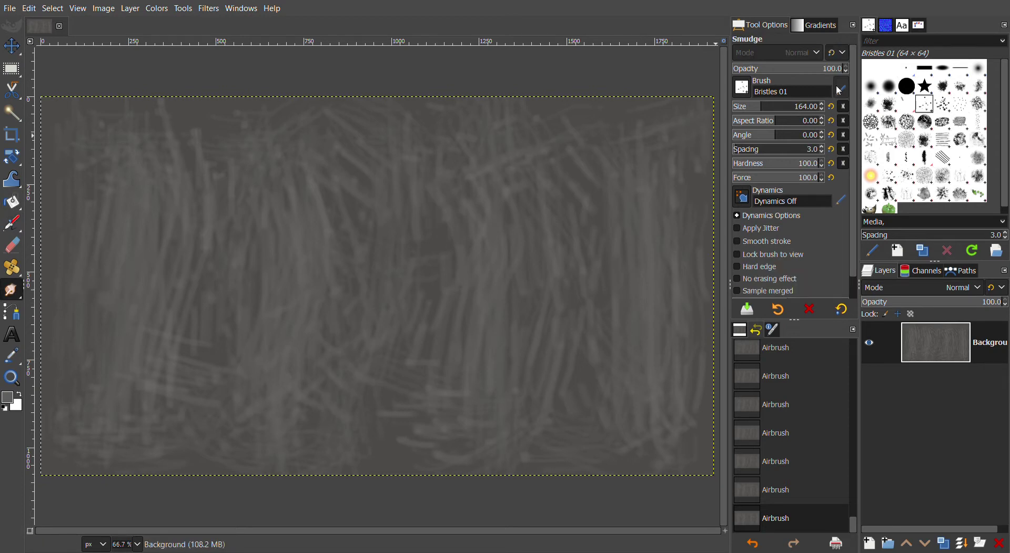
left_click(900, 88)
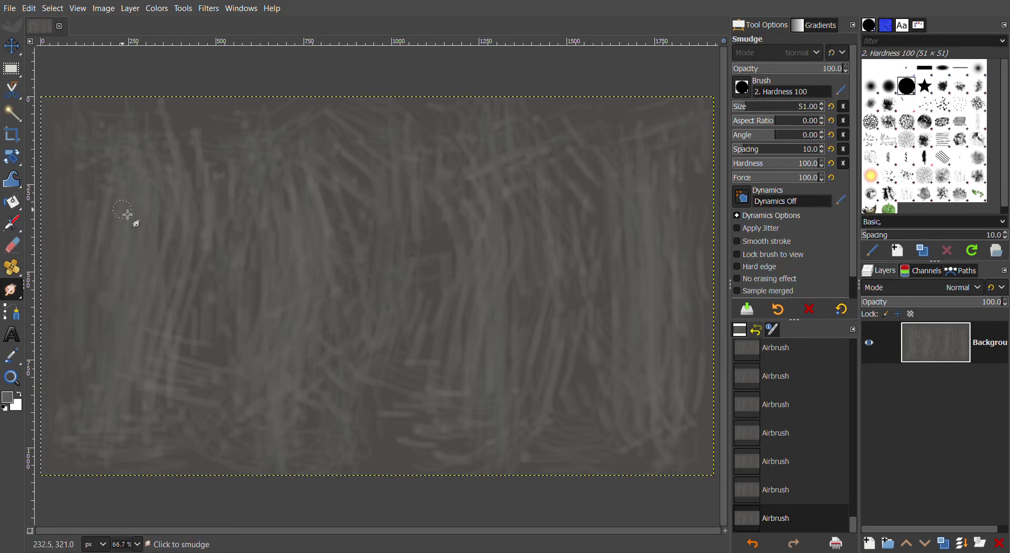
key("bracketright")
key("bracketright")
key("bracketright")
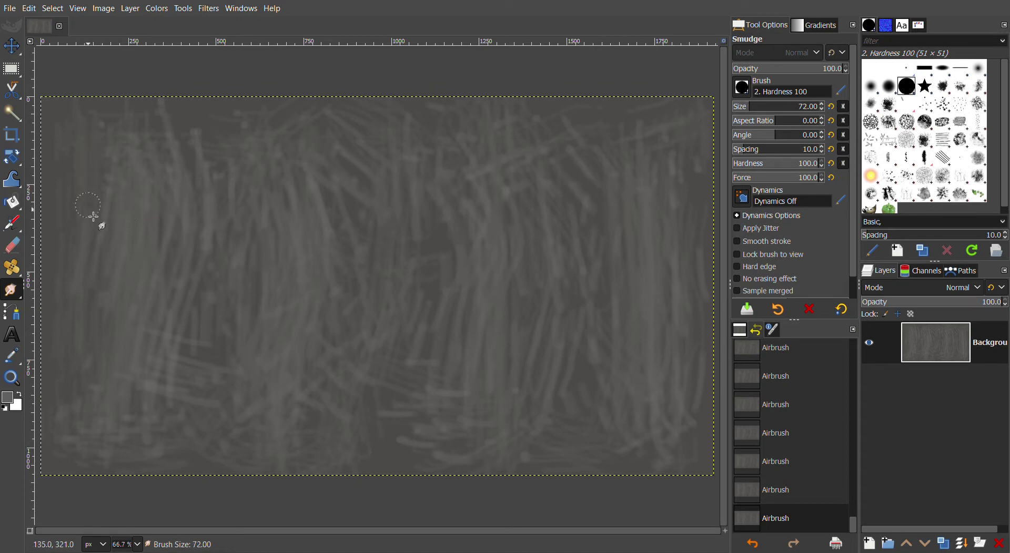
mouse_move(95, 217)
left_mouse_down()
mouse_move(77, 330)
mouse_move(90, 424)
mouse_move(112, 184)
mouse_move(136, 401)
left_mouse_up()
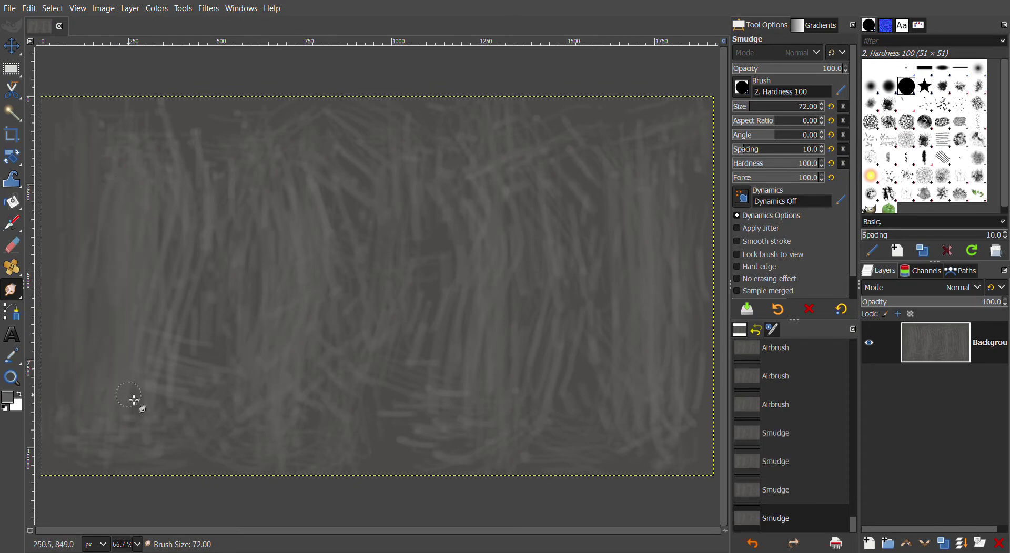
mouse_move(169, 185)
left_mouse_down()
mouse_move(191, 408)
mouse_move(165, 309)
left_mouse_up()
left_click_drag(130, 349, 93, 363)
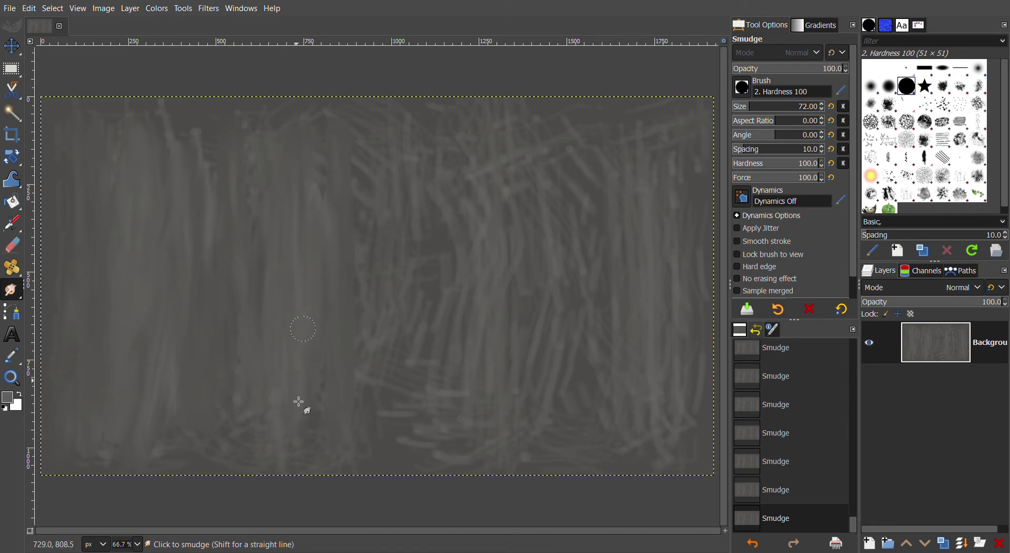
Step: Smooth the texture with broad smudge strokes at size 250 across the right and lower left
key("bracketright")
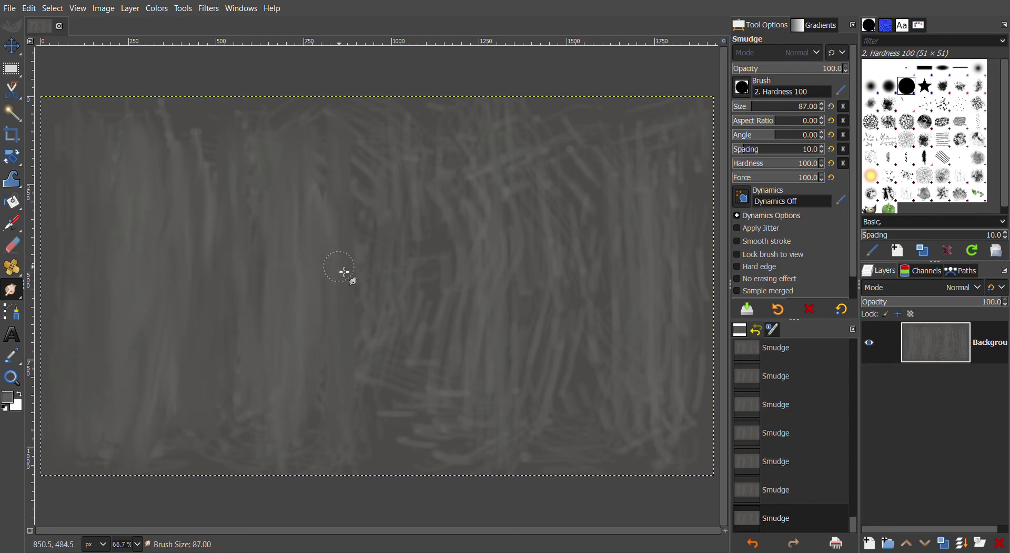
key("bracketright")
key("bracketright")
key("bracketright")
key("bracketright")
key("bracketright")
left_click(792, 108)
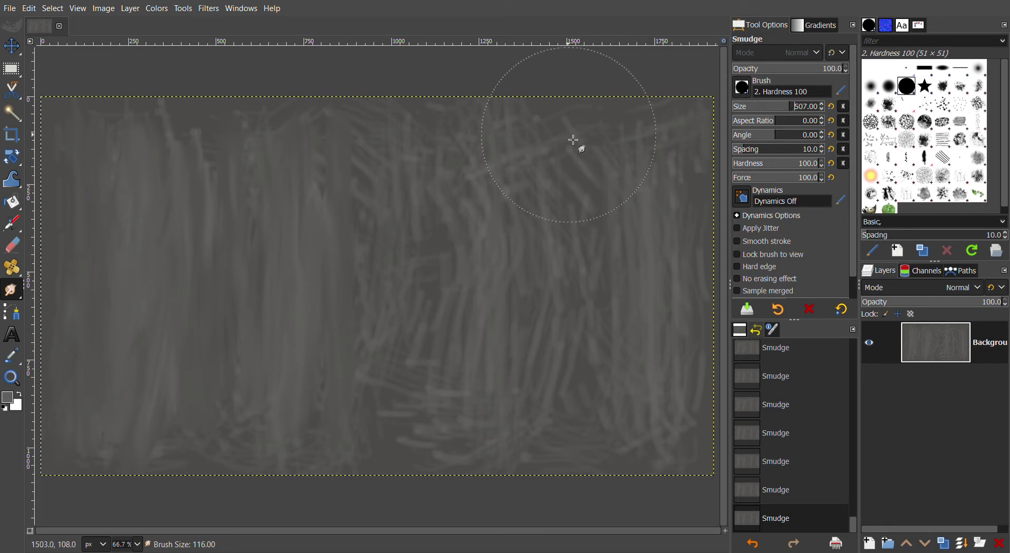
mouse_move(573, 140)
left_mouse_down()
mouse_move(412, 259)
mouse_move(210, 187)
mouse_move(421, 175)
left_mouse_up()
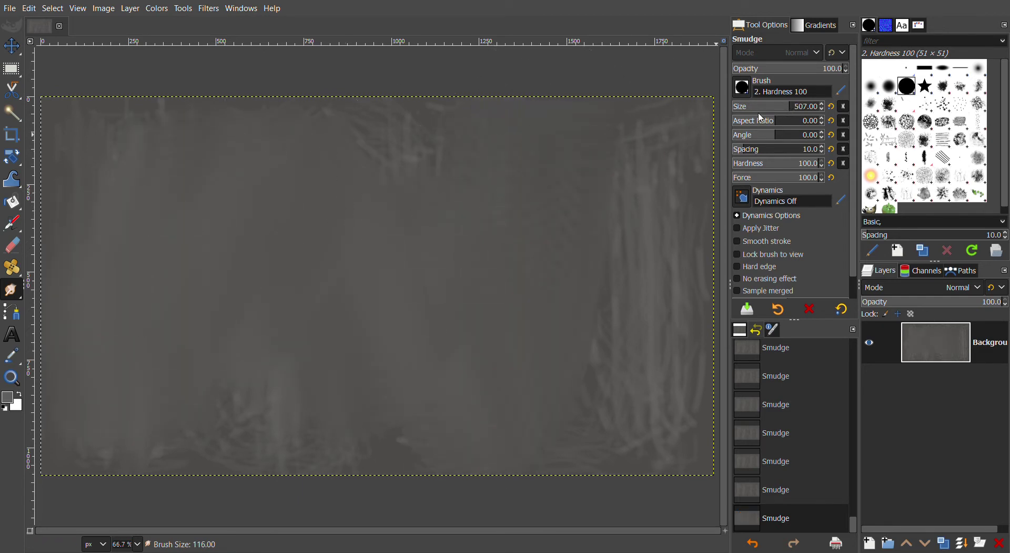
left_click(771, 108)
mouse_move(656, 193)
left_mouse_down()
mouse_move(642, 394)
mouse_move(573, 199)
left_mouse_up()
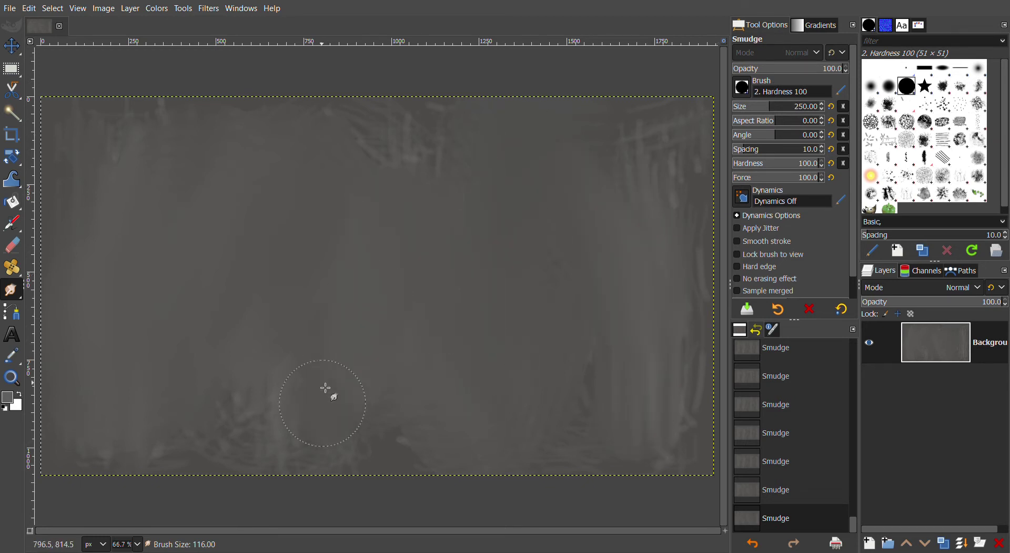
mouse_move(325, 388)
left_mouse_down()
mouse_move(203, 450)
mouse_move(74, 323)
left_mouse_up()
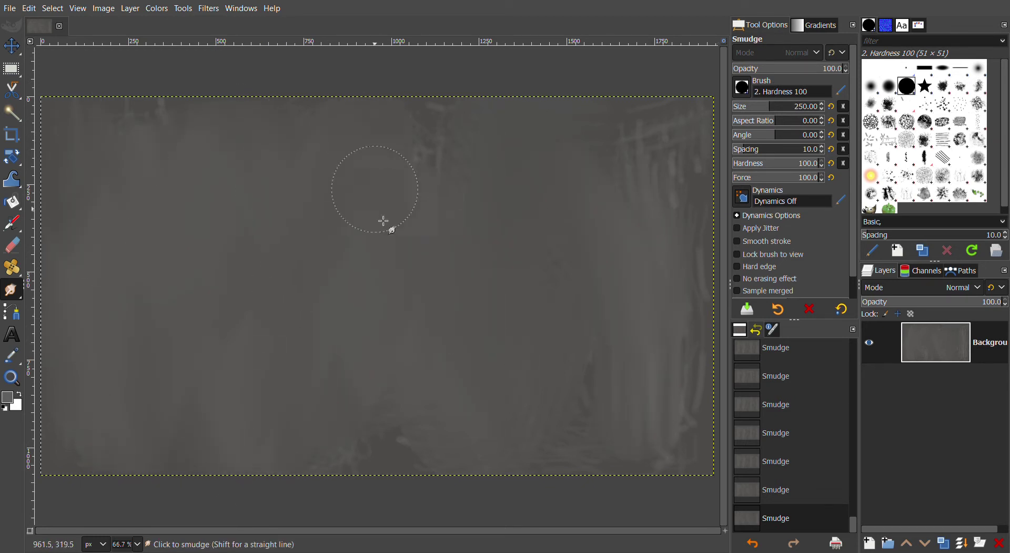
Step: Compare the texture with and without the last smudge strokes by toggling undo and redo
key("ctrl+z")
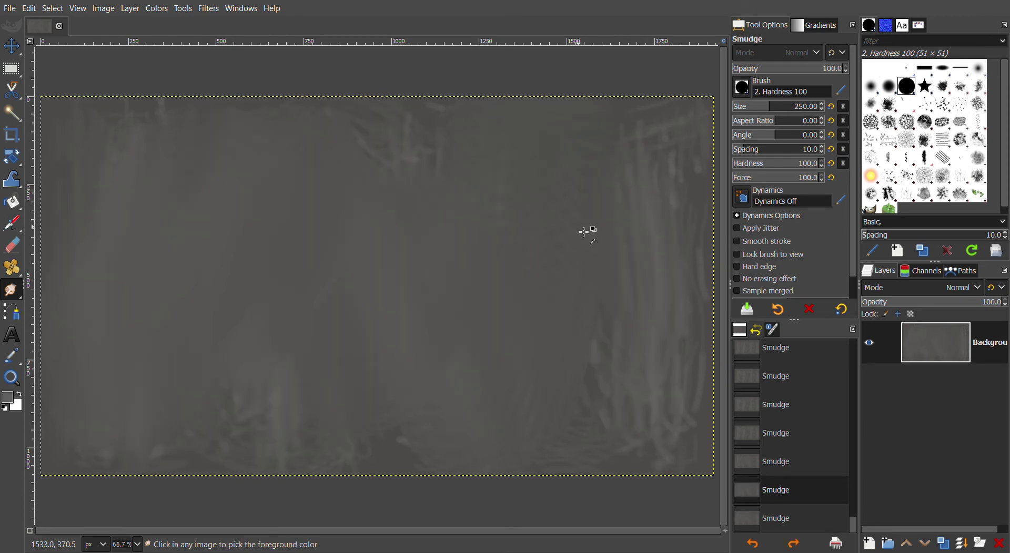
key("ctrl+z")
key("ctrl+z")
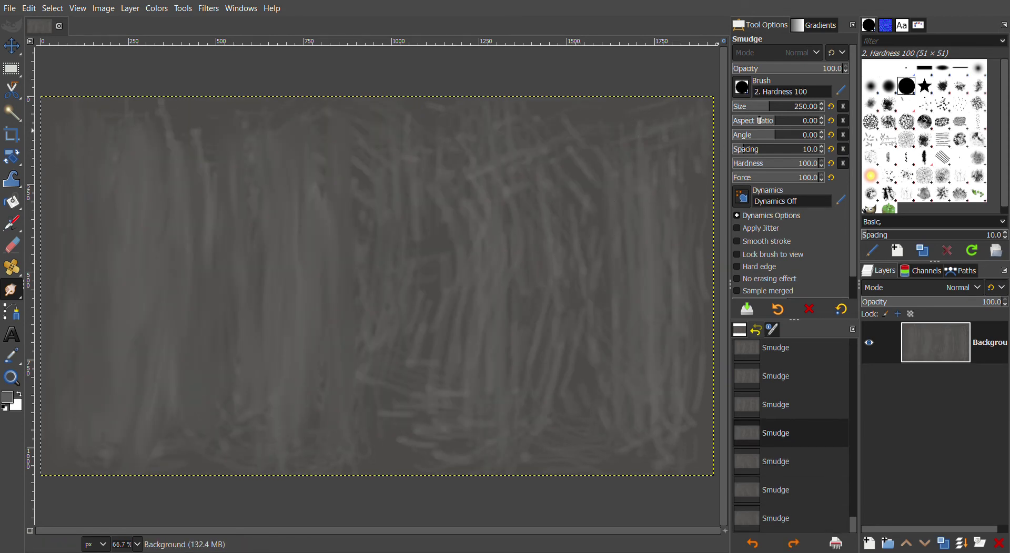
key("ctrl+y")
key("ctrl+y")
key("ctrl+y")
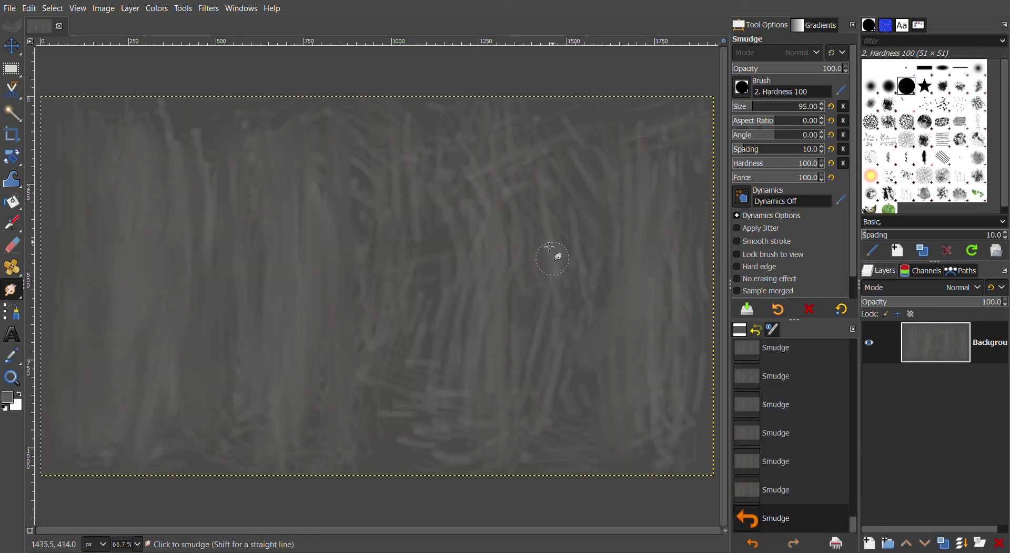
key("ctrl+z")
key("ctrl+y")
key("ctrl+z")
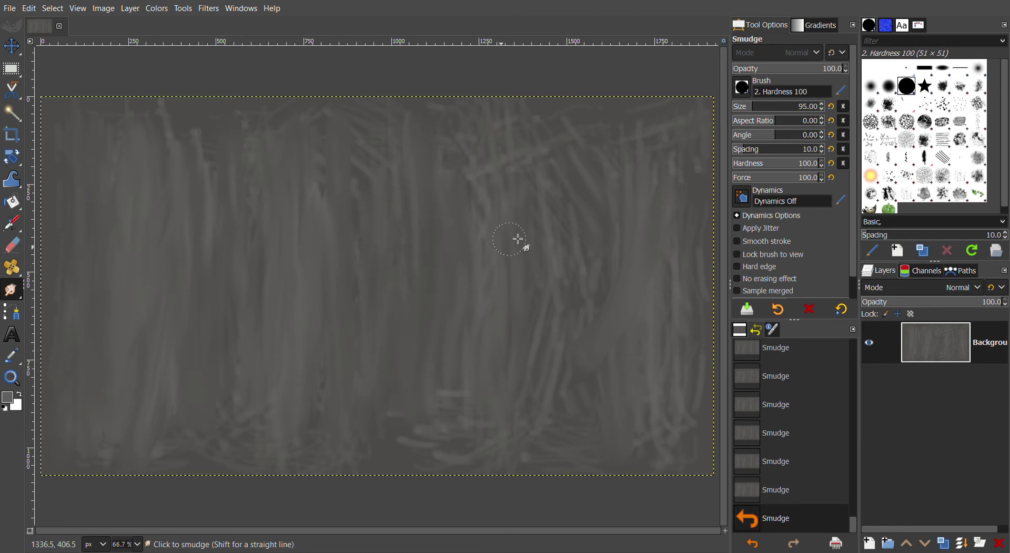
key("ctrl+y")
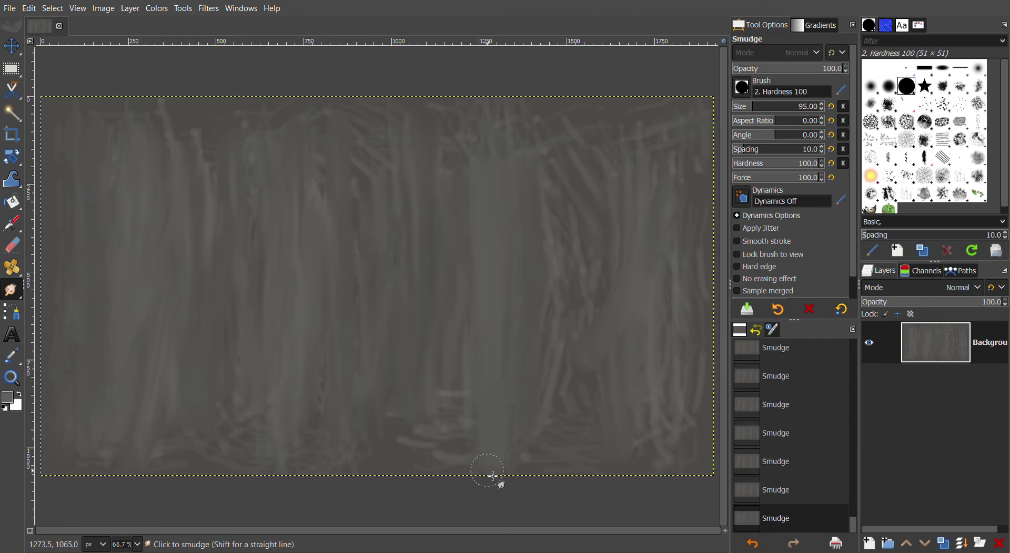
key("ctrl+z")
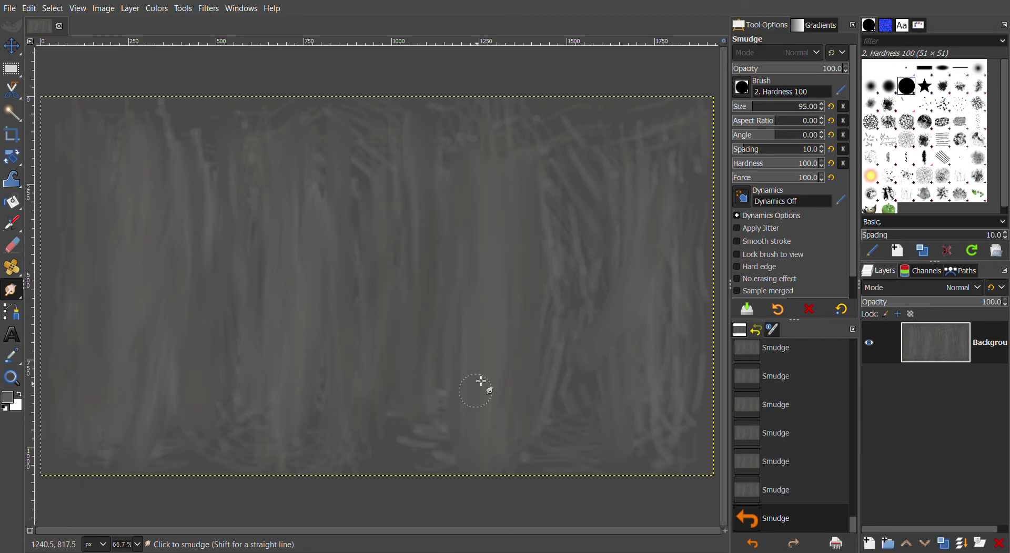
key("ctrl+y")
key("ctrl+z")
key("ctrl+y")
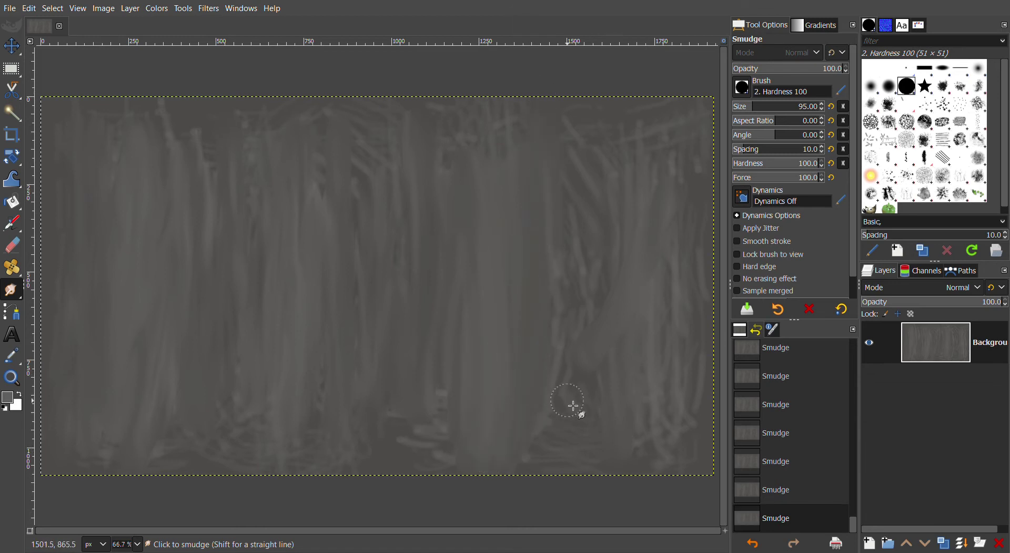
Step: At size 103, smear the vertical streaks near the top and the texture near the bottom
key("bracketright")
key("bracketright")
key("bracketright")
key("bracketright")
key("bracketright")
key("bracketright")
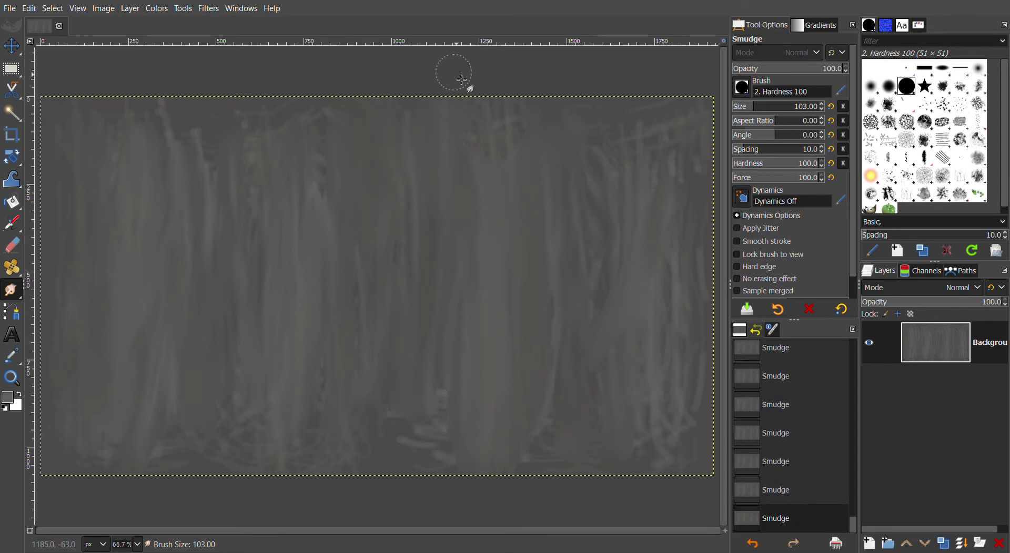
mouse_move(310, 98)
left_mouse_down()
mouse_move(252, 106)
mouse_move(209, 96)
mouse_move(194, 253)
mouse_move(183, 95)
mouse_move(116, 116)
left_mouse_up()
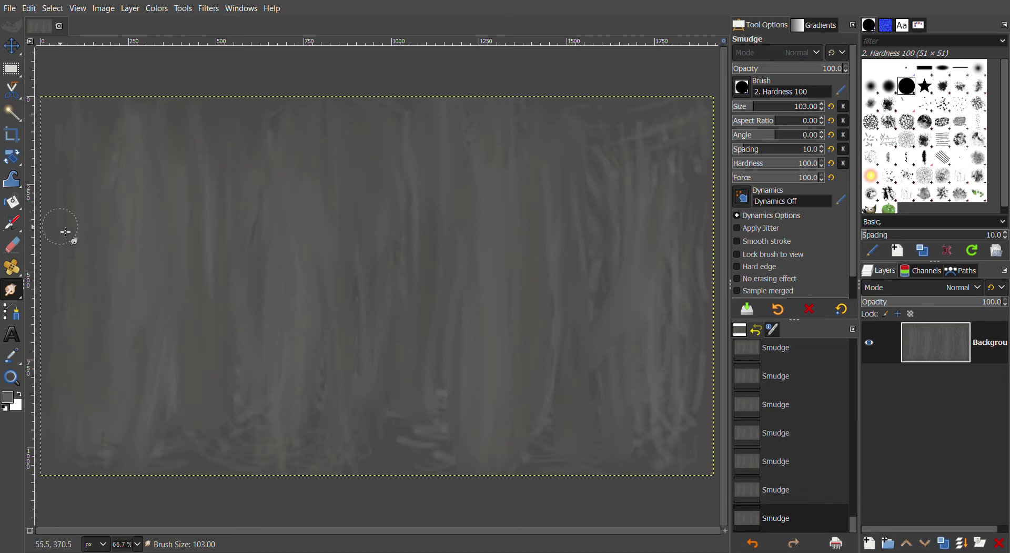
mouse_move(65, 232)
left_mouse_down()
mouse_move(187, 481)
mouse_move(253, 482)
mouse_move(344, 508)
mouse_move(421, 512)
mouse_move(481, 500)
mouse_move(641, 510)
mouse_move(679, 458)
left_mouse_up()
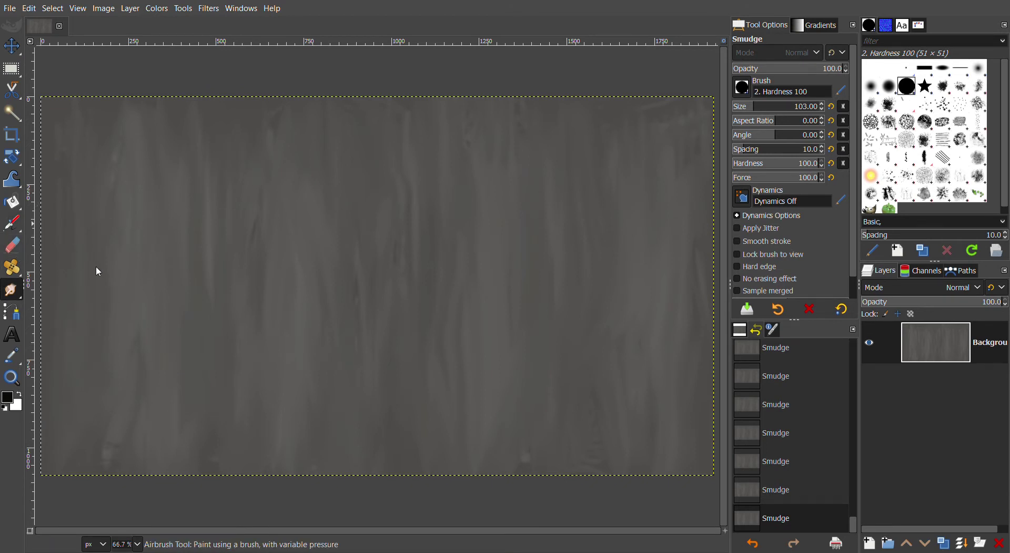
Step: Darken the right side with dabs from an enlarged 2. Hardness 025 airbrush
key("a")
left_click(980, 70)
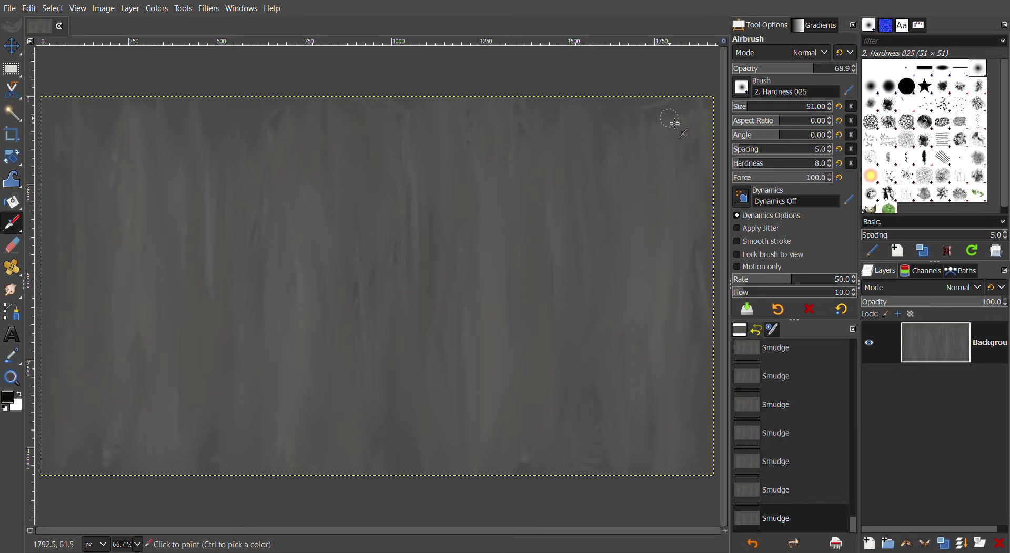
left_click_drag(743, 106, 791, 107)
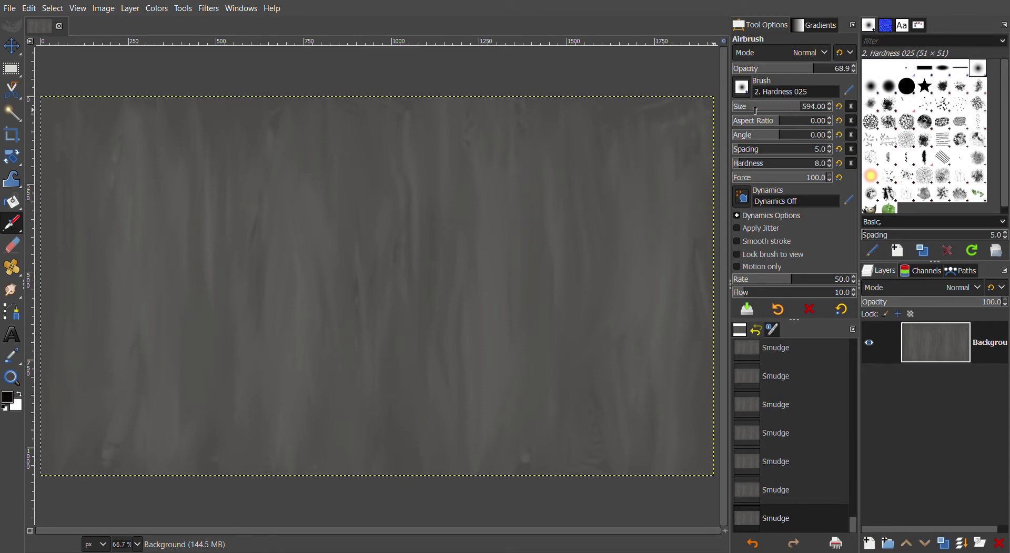
left_click_drag(671, 113, 592, 185)
left_click(594, 345)
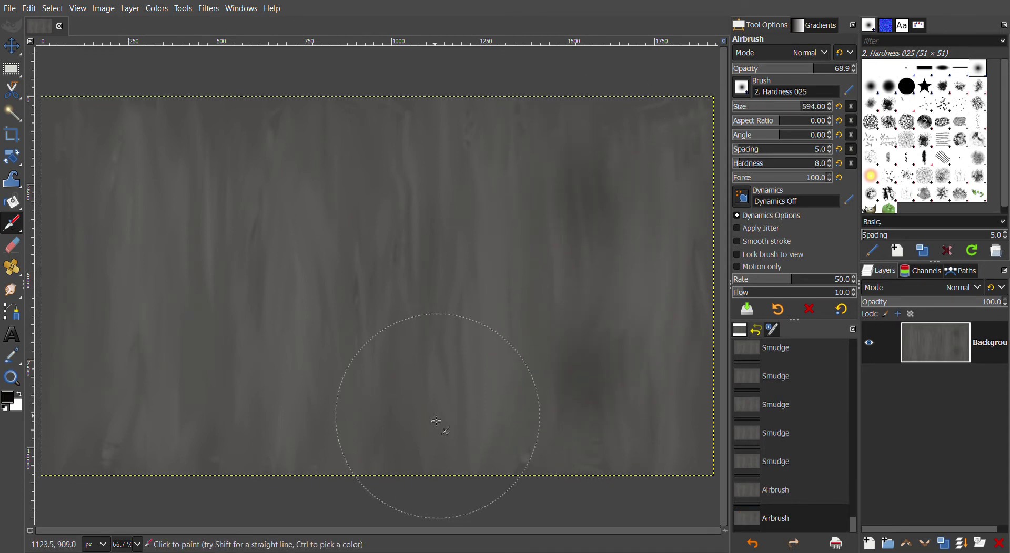
left_click(436, 421)
left_click(380, 247)
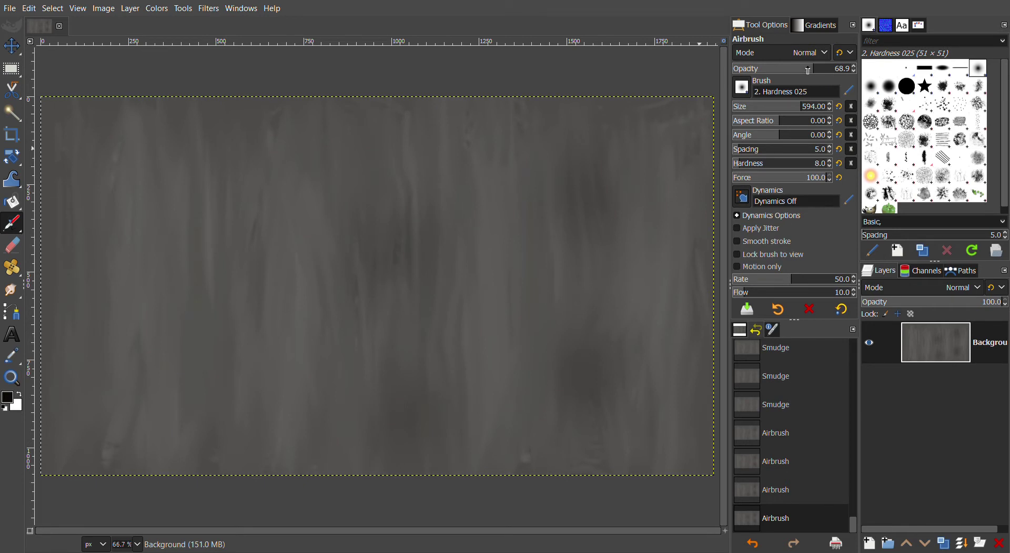
Step: At 49.3 opacity, darken the left, centre and right patches of the texture
left_click_drag(807, 70, 790, 69)
left_click_drag(142, 234, 141, 294)
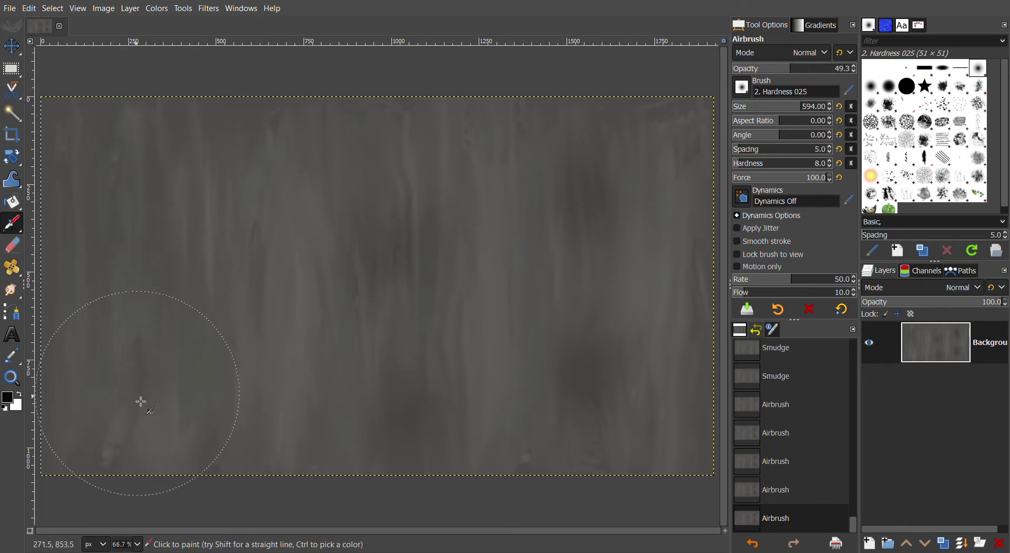
mouse_move(140, 401)
left_mouse_down()
mouse_move(106, 309)
mouse_move(182, 167)
mouse_move(214, 402)
left_mouse_up()
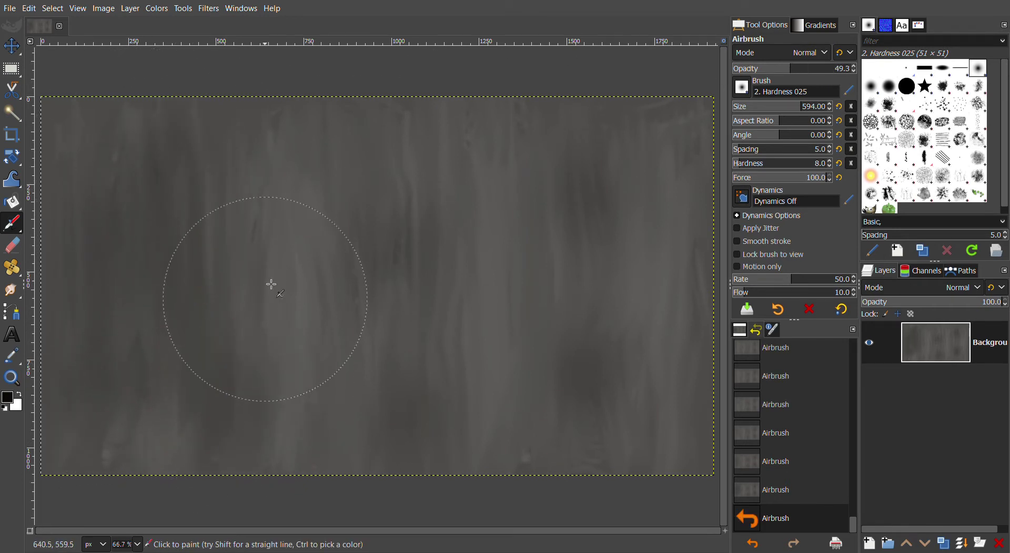
mouse_move(271, 284)
left_mouse_down()
mouse_move(271, 195)
mouse_move(299, 447)
left_mouse_up()
mouse_move(363, 362)
left_mouse_down()
mouse_move(381, 174)
mouse_move(471, 395)
mouse_move(504, 327)
mouse_move(505, 144)
left_mouse_up()
left_click_drag(633, 153, 651, 387)
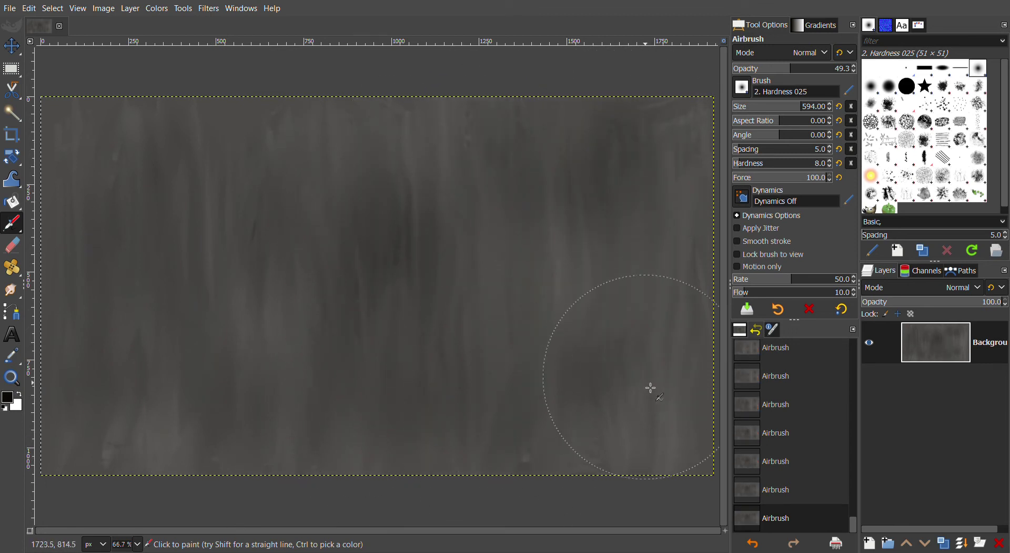
mouse_move(158, 451)
left_mouse_down()
mouse_move(208, 420)
mouse_move(264, 208)
mouse_move(70, 284)
mouse_move(129, 341)
mouse_move(266, 417)
mouse_move(345, 174)
mouse_move(518, 203)
mouse_move(439, 441)
mouse_move(419, 312)
mouse_move(515, 431)
mouse_move(578, 209)
mouse_move(567, 203)
mouse_move(636, 412)
mouse_move(674, 169)
mouse_move(661, 219)
mouse_move(694, 453)
mouse_move(489, 451)
mouse_move(447, 154)
mouse_move(299, 144)
mouse_move(197, 356)
mouse_move(117, 455)
mouse_move(65, 453)
mouse_move(144, 128)
mouse_move(169, 298)
mouse_move(205, 248)
mouse_move(311, 207)
mouse_move(318, 424)
mouse_move(381, 300)
mouse_move(342, 145)
mouse_move(462, 171)
mouse_move(458, 401)
mouse_move(392, 460)
mouse_move(536, 444)
mouse_move(568, 158)
mouse_move(609, 271)
mouse_move(676, 181)
mouse_move(638, 458)
mouse_move(500, 408)
mouse_move(541, 141)
mouse_move(396, 124)
mouse_move(270, 173)
mouse_move(261, 433)
mouse_move(146, 348)
mouse_move(58, 110)
mouse_move(103, 390)
mouse_move(194, 137)
mouse_move(266, 419)
mouse_move(406, 294)
mouse_move(447, 175)
mouse_move(491, 361)
mouse_move(634, 232)
mouse_move(687, 151)
mouse_move(699, 210)
mouse_move(696, 435)
mouse_move(613, 297)
mouse_move(566, 121)
mouse_move(424, 441)
mouse_move(320, 192)
mouse_move(140, 146)
mouse_move(113, 428)
mouse_move(131, 447)
mouse_move(257, 463)
left_mouse_up()
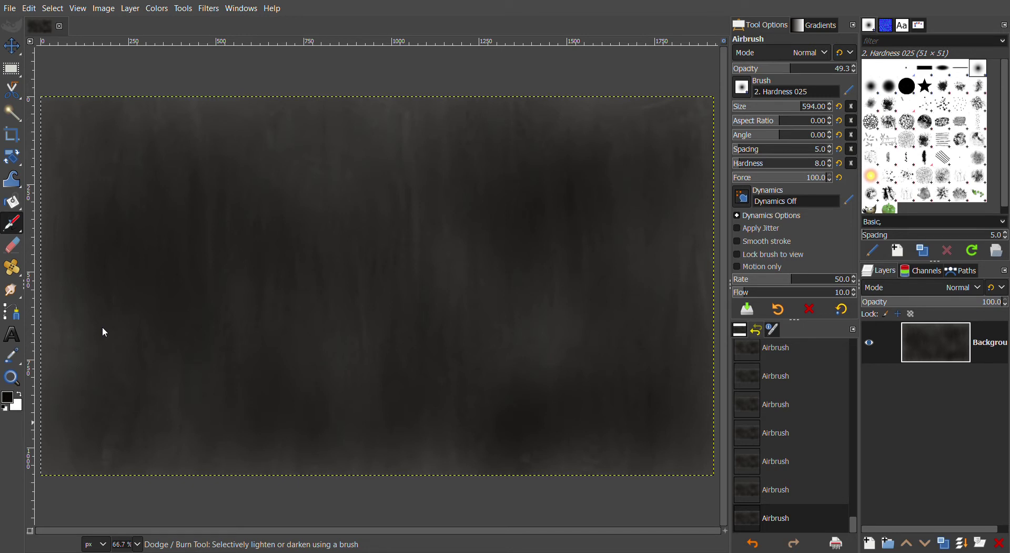
Step: Smudge short tyre-like streaks across the dark texture with the 2. Block 01 brush at sizes 108–115
key("s")
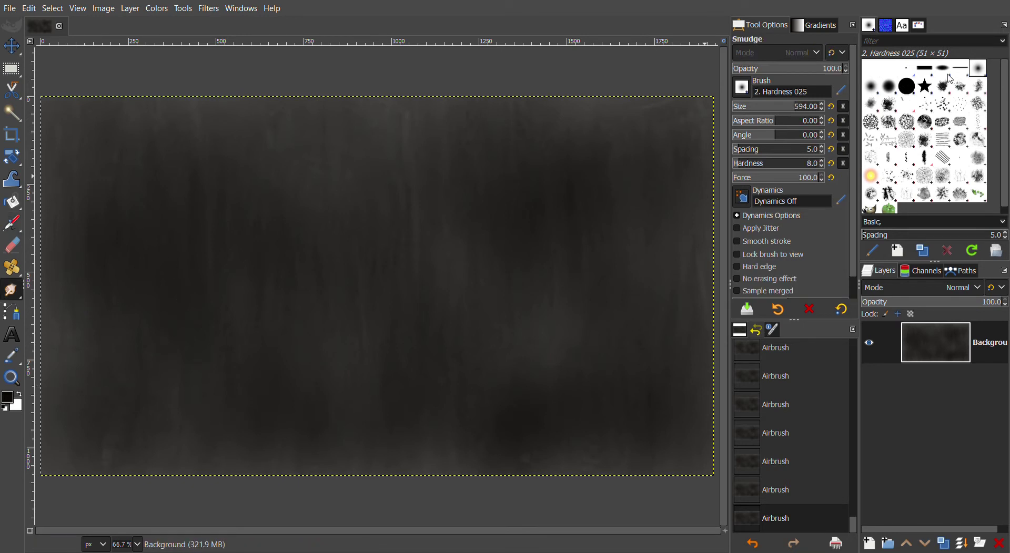
left_click(930, 68)
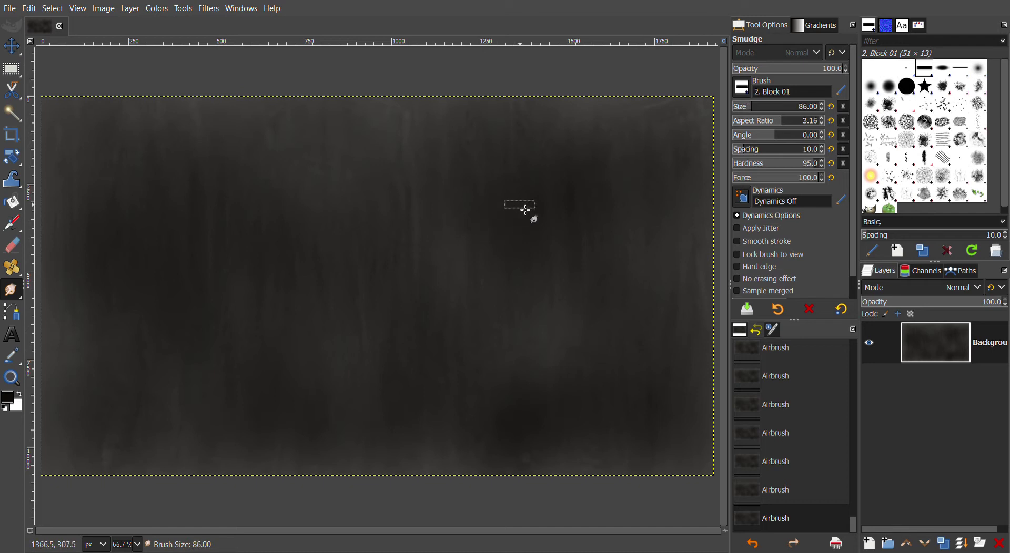
left_click_drag(533, 196, 495, 191)
key("]")
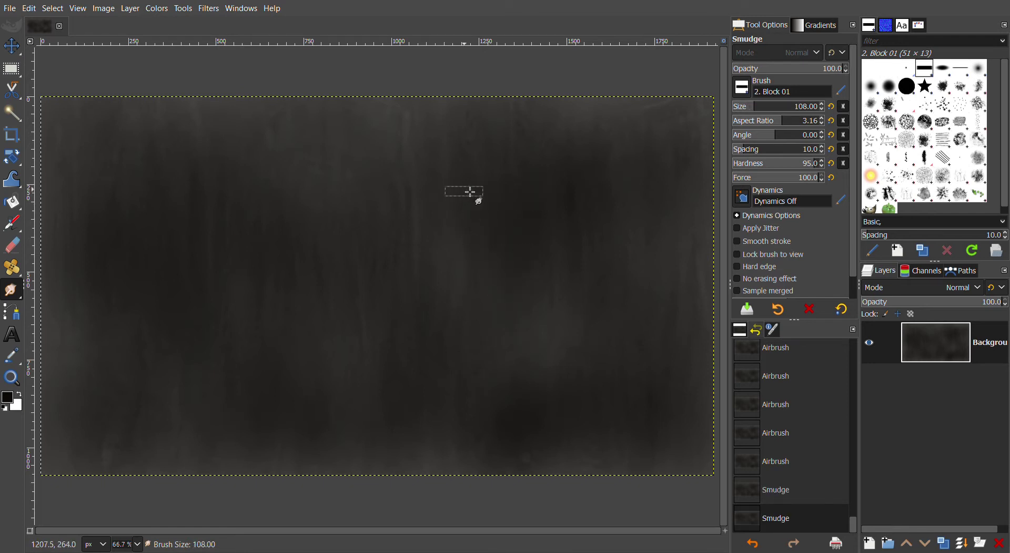
left_click_drag(403, 347, 401, 362)
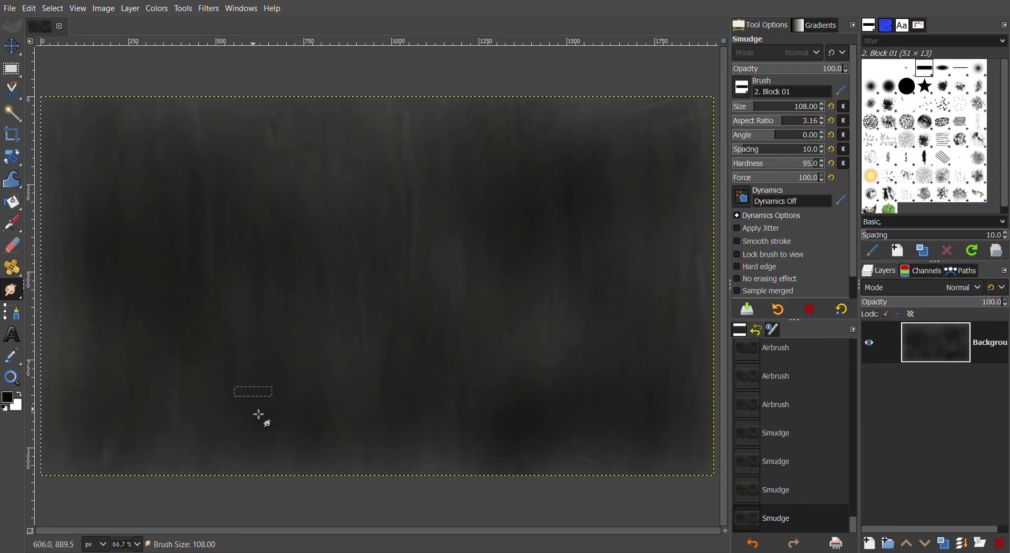
left_click_drag(283, 268, 565, 181)
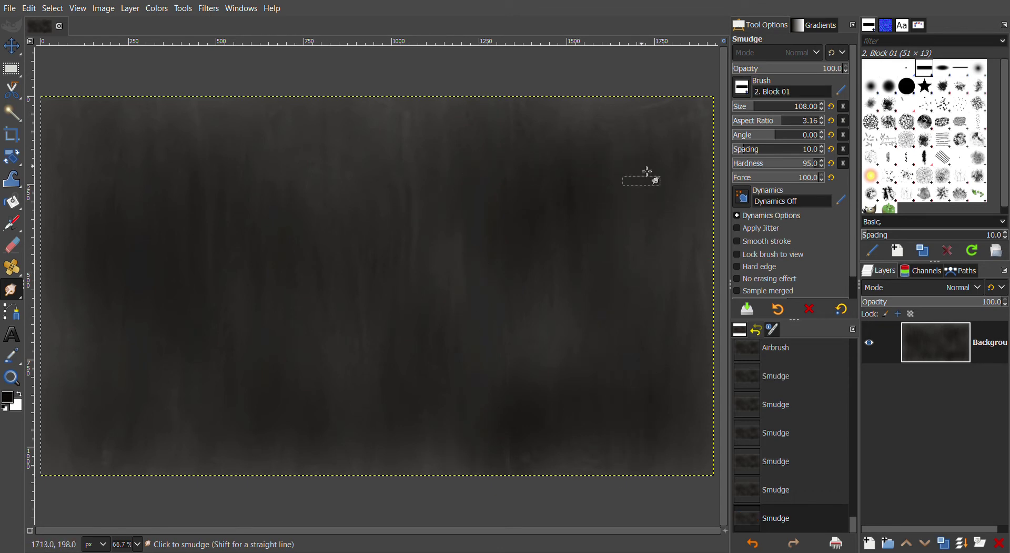
left_click_drag(657, 315, 654, 135)
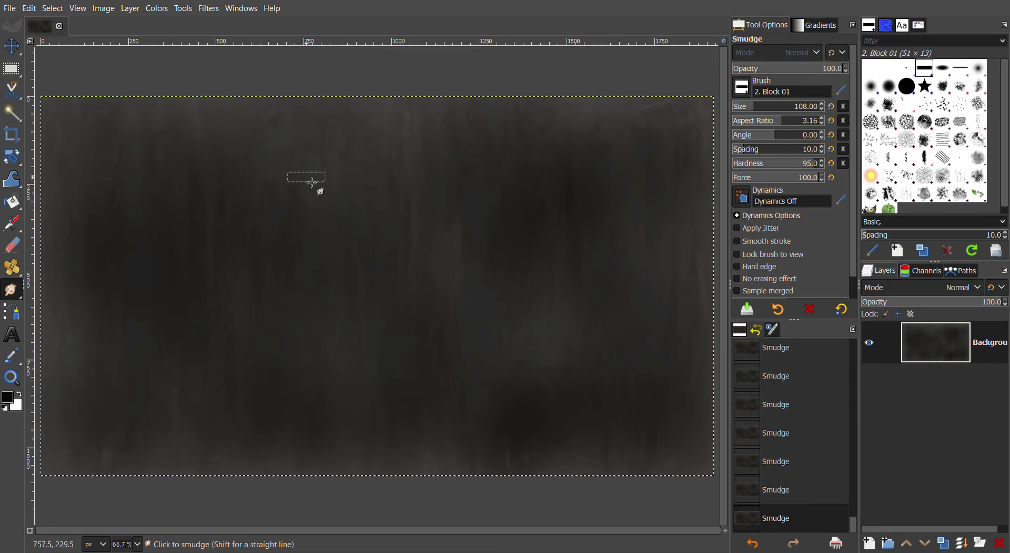
key("bracketright")
key("bracketright")
key("bracketright")
key("bracketright")
key("bracketright")
key("bracketright")
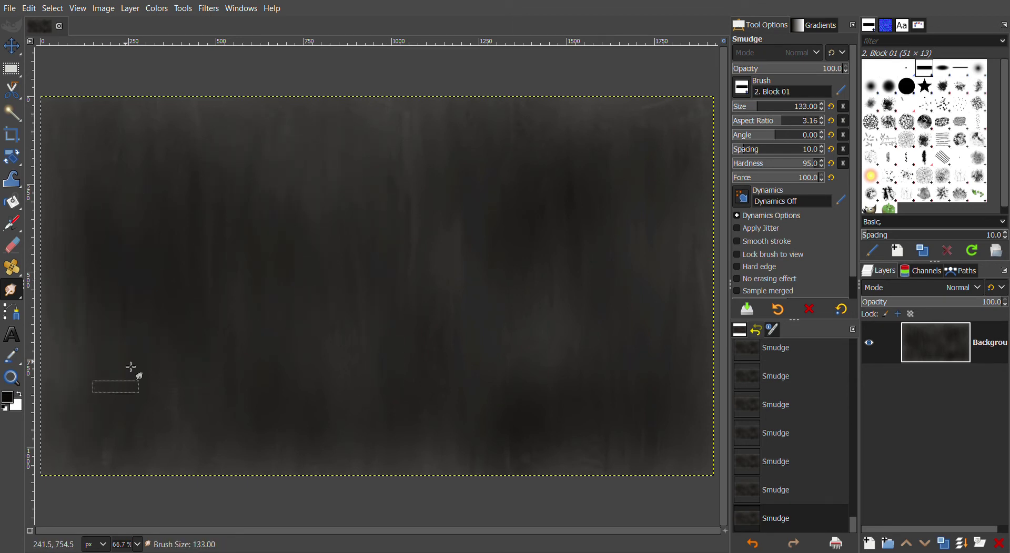
left_click_drag(133, 367, 271, 218)
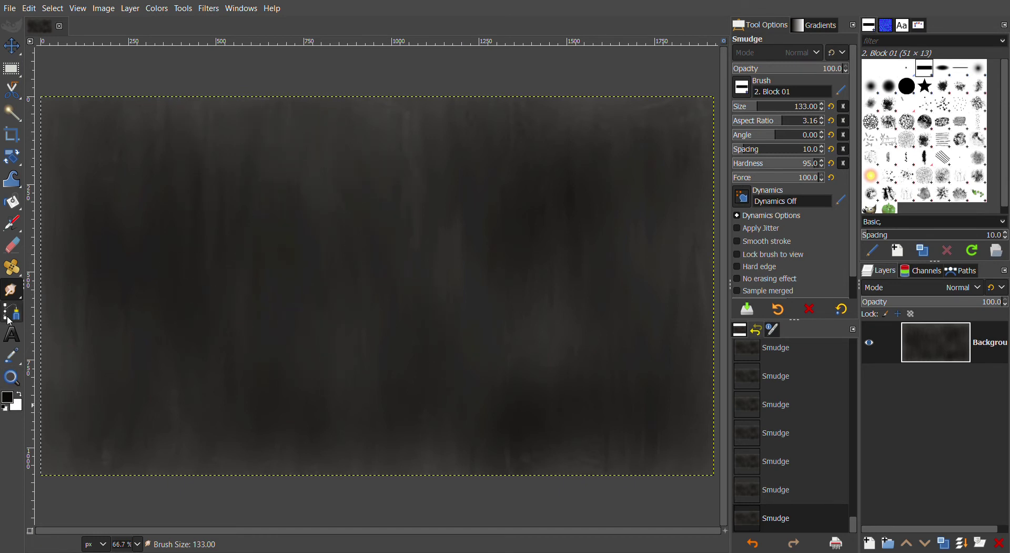
Step: Dab soft dark airbrush paint across the upper, centre and right areas of the texture
left_click(11, 223)
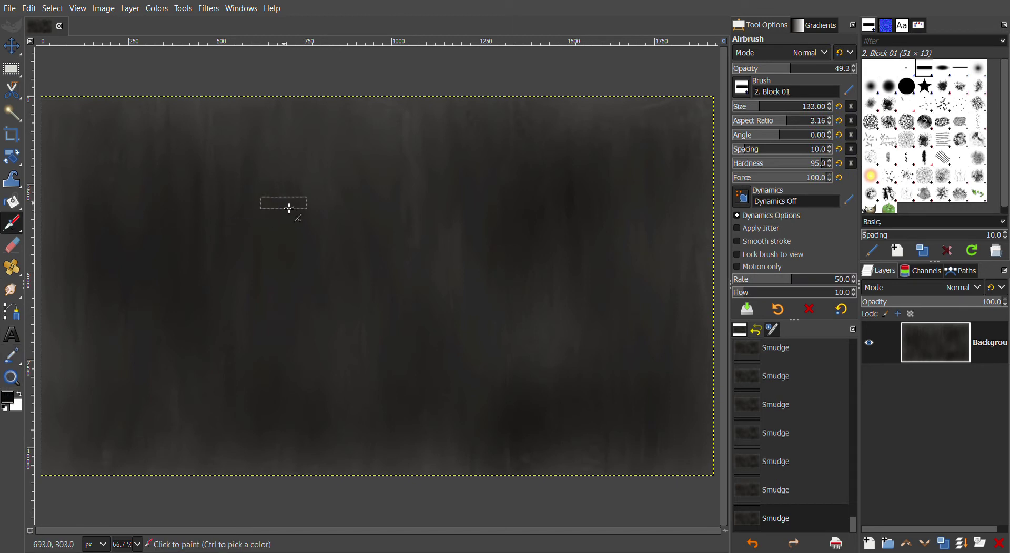
mouse_move(322, 168)
left_mouse_down()
mouse_move(319, 142)
mouse_move(241, 136)
left_mouse_up()
left_click_drag(357, 142, 406, 126)
left_click(435, 376)
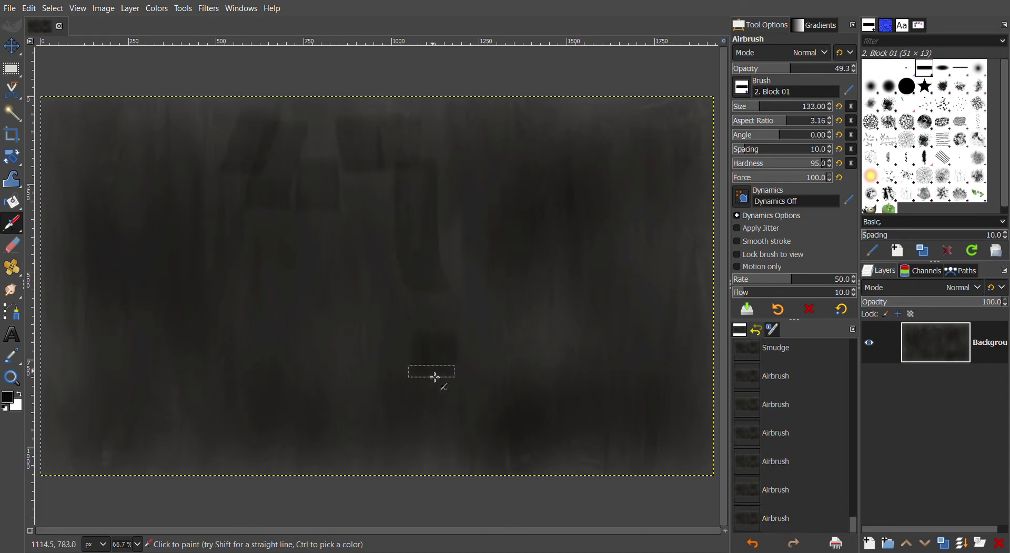
mouse_move(323, 367)
left_mouse_down()
mouse_move(256, 320)
mouse_move(376, 307)
left_mouse_up()
mouse_move(485, 291)
left_mouse_down()
mouse_move(552, 350)
mouse_move(466, 426)
mouse_move(349, 488)
mouse_move(151, 472)
mouse_move(61, 400)
mouse_move(100, 319)
mouse_move(153, 112)
mouse_move(329, 124)
mouse_move(425, 148)
mouse_move(585, 124)
mouse_move(592, 273)
mouse_move(549, 370)
mouse_move(515, 218)
mouse_move(677, 300)
mouse_move(604, 402)
mouse_move(254, 192)
mouse_move(100, 389)
left_mouse_up()
left_click(12, 290)
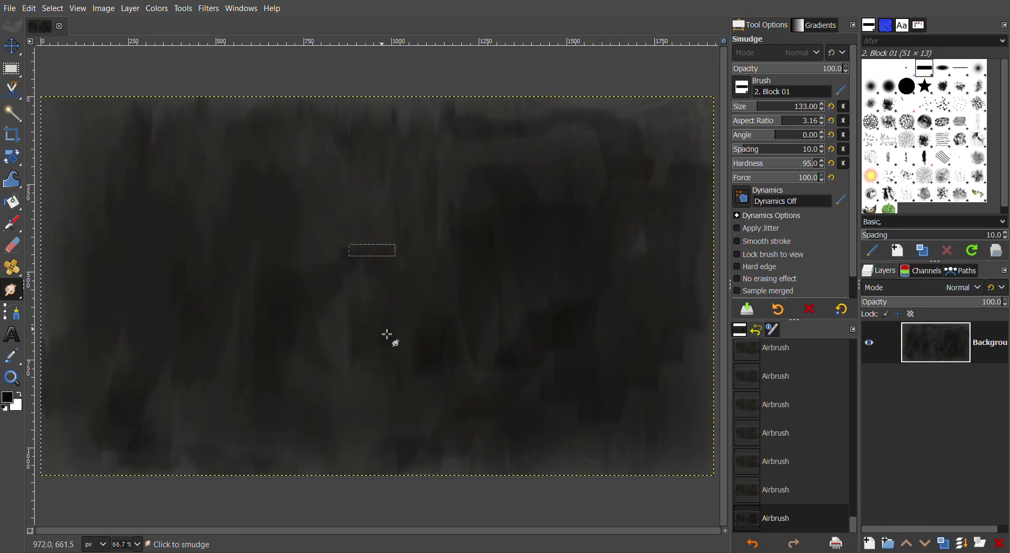
Step: Smear the texture near the top centre and right side with a slightly larger brush
left_click_drag(415, 113, 502, 113)
key("bracketright")
key("bracketright")
key("bracketright")
key("bracketright")
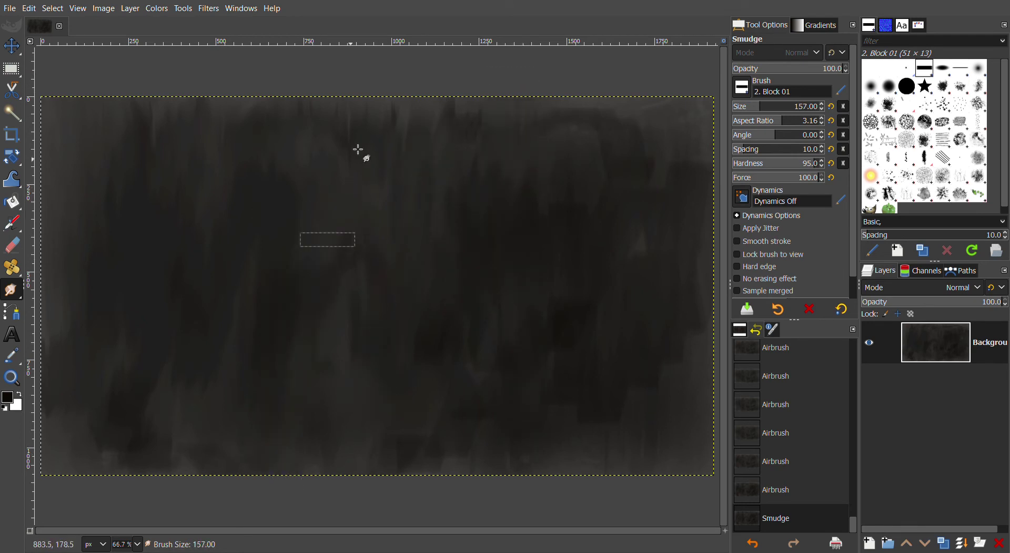
left_click_drag(694, 157, 640, 407)
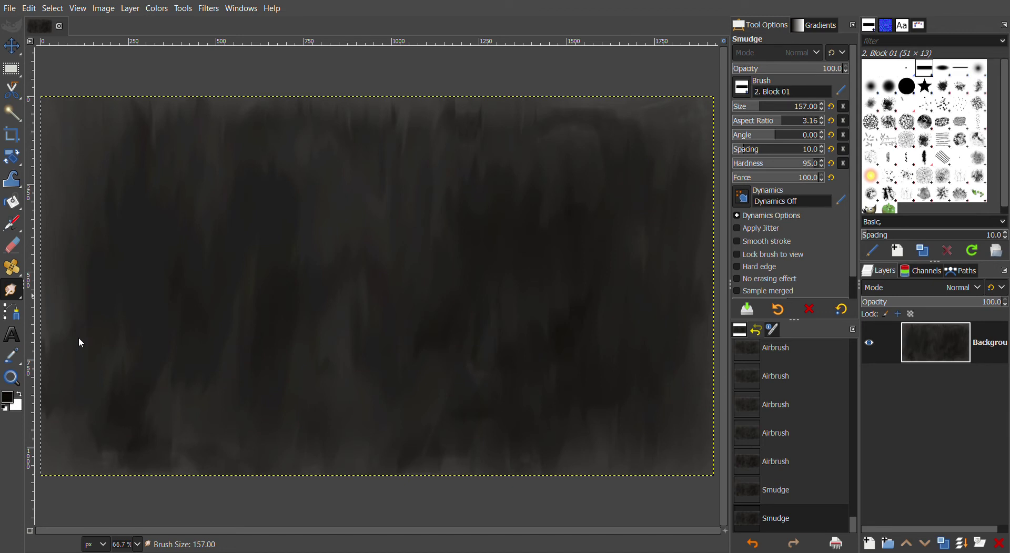
Step: Use Dodge/Burn to lighten vertical streaks across the centre and left side
key("shift+d")
left_click_drag(484, 233, 487, 160)
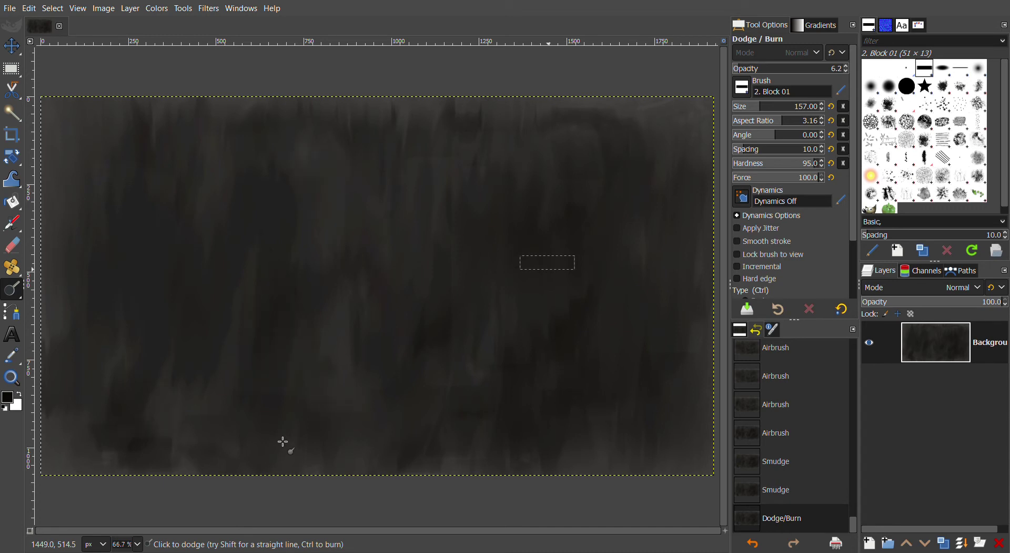
left_click_drag(282, 432, 571, 429)
left_click_drag(264, 410, 263, 197)
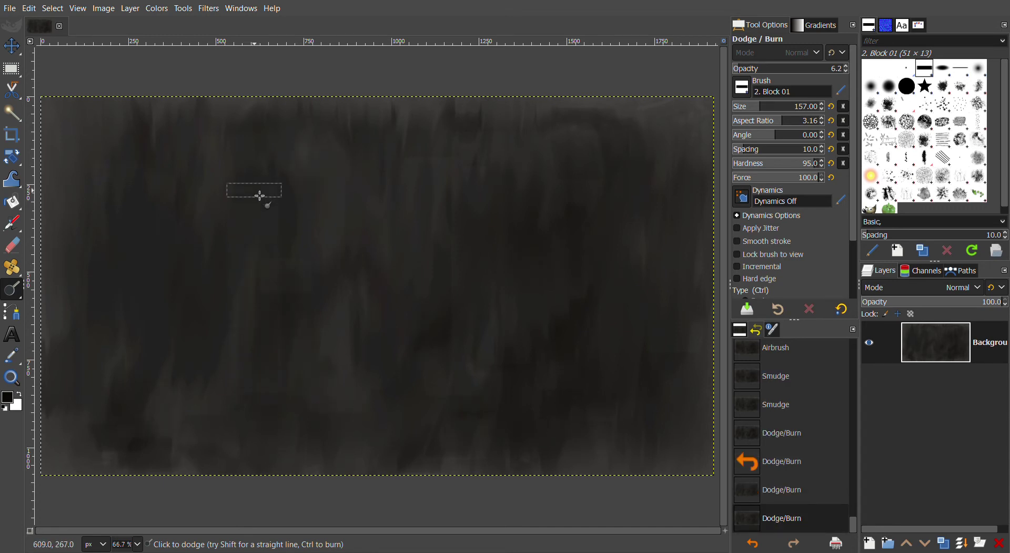
mouse_move(186, 431)
left_mouse_down()
mouse_move(158, 203)
mouse_move(127, 417)
mouse_move(113, 163)
mouse_move(79, 330)
mouse_move(140, 135)
mouse_move(164, 196)
mouse_move(177, 132)
left_mouse_up()
left_click_drag(177, 133, 202, 310)
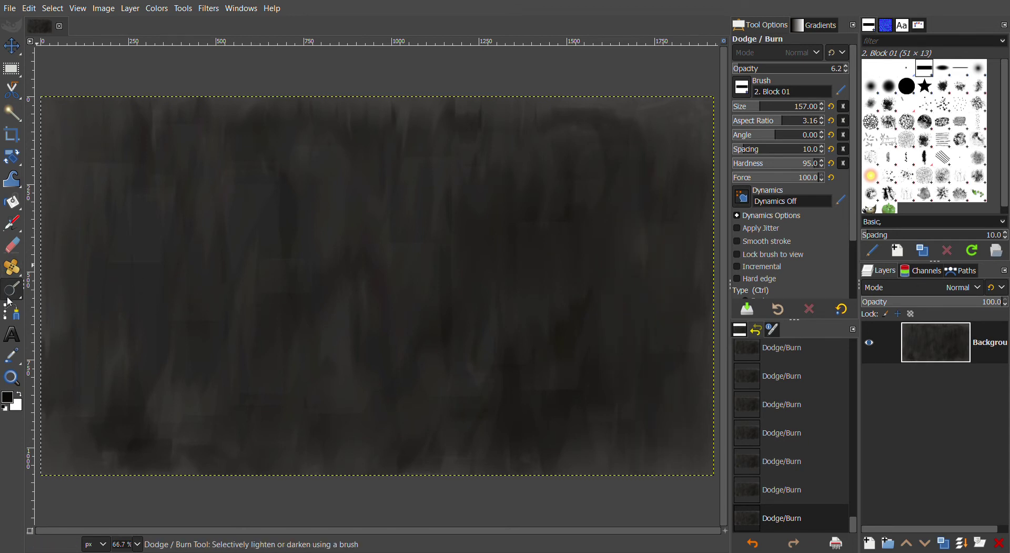
Step: At size 176, smudge vertical streaks across the canvas up to the top edge
key("s")
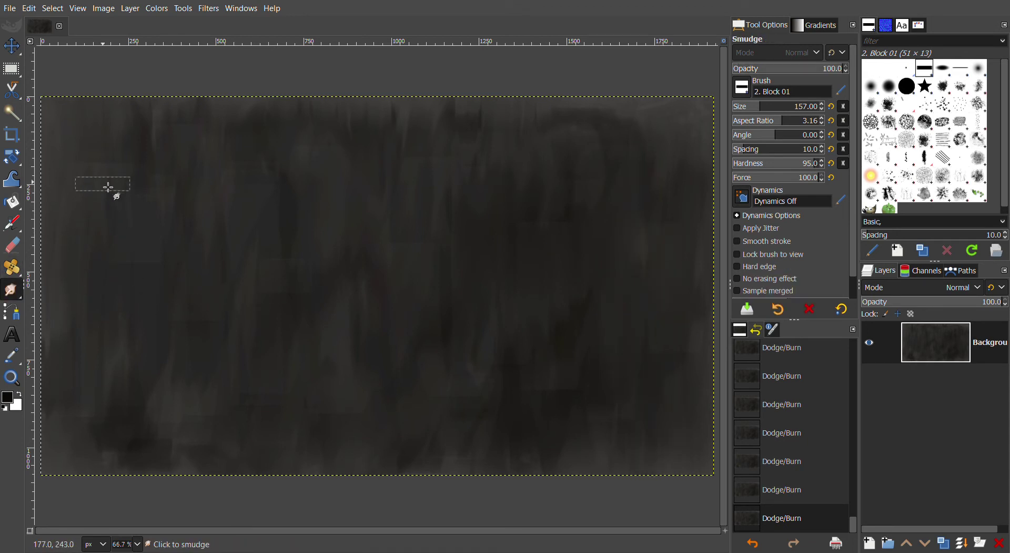
key("bracketright")
key("bracketright")
key("bracketright")
key("bracketright")
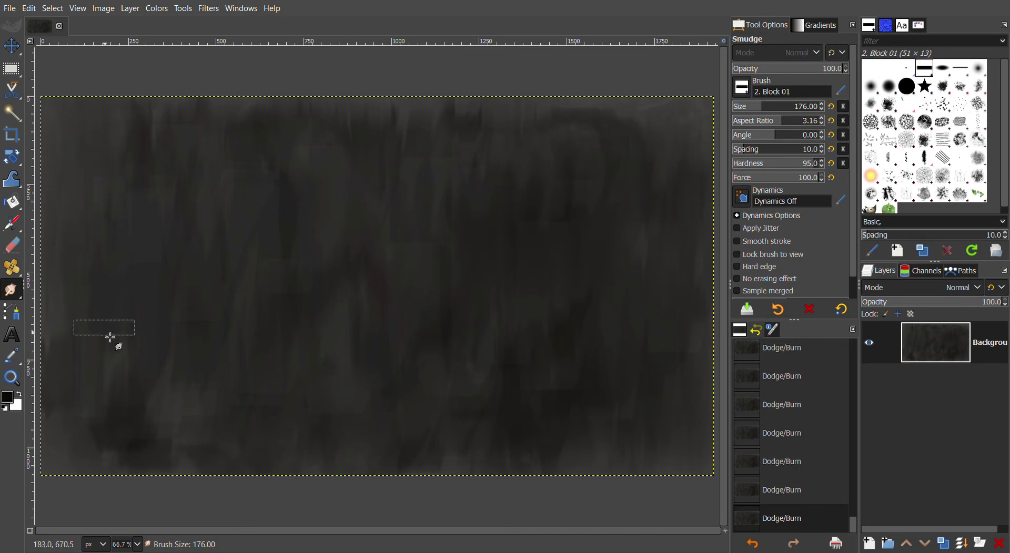
left_click(111, 337)
left_click(151, 137)
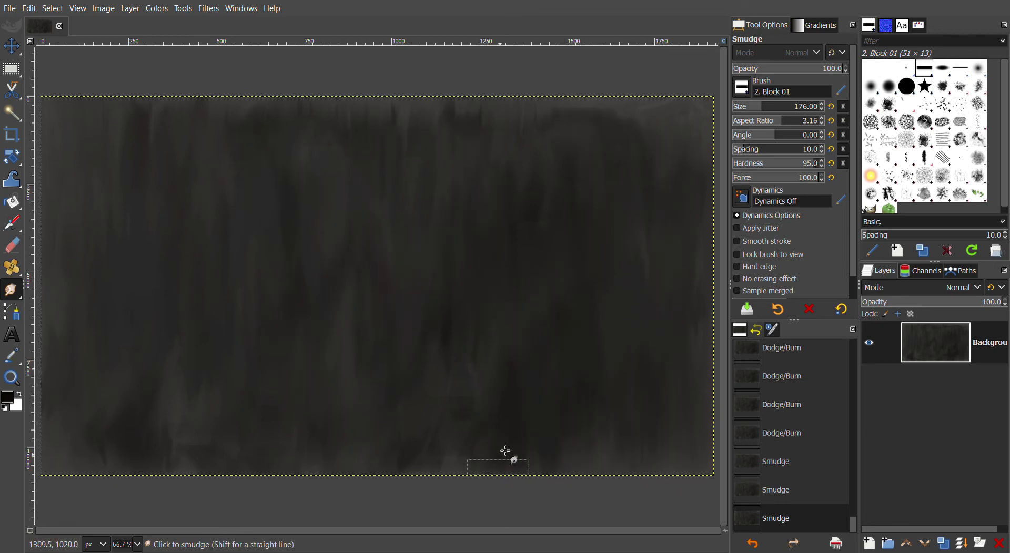
left_click_drag(514, 149, 525, 312)
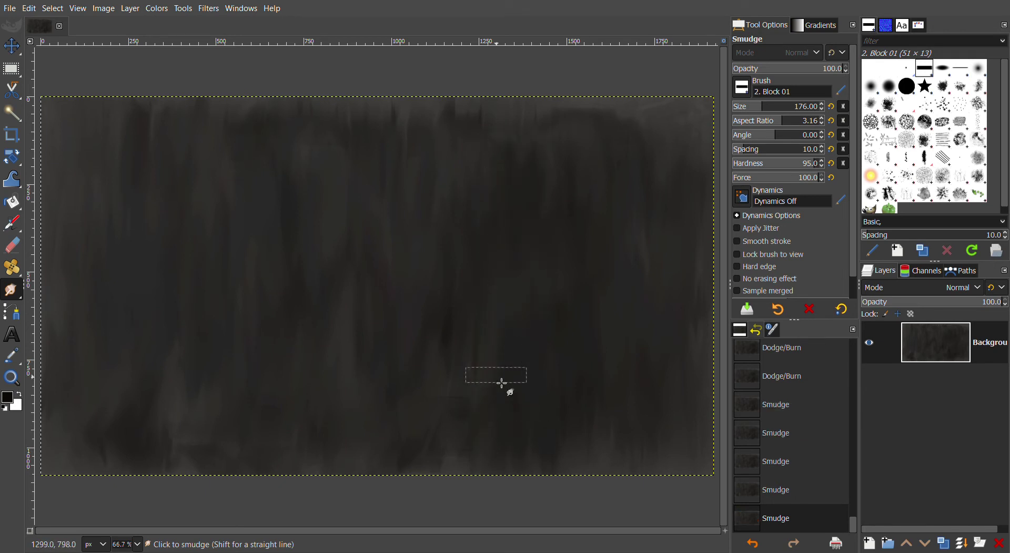
left_click_drag(502, 383, 511, 164)
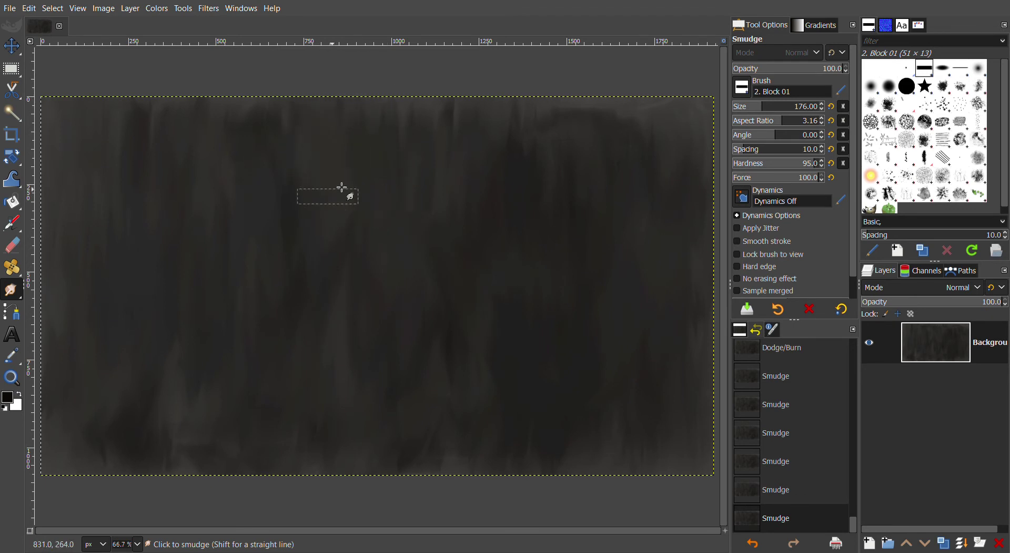
left_click_drag(396, 186, 433, 185)
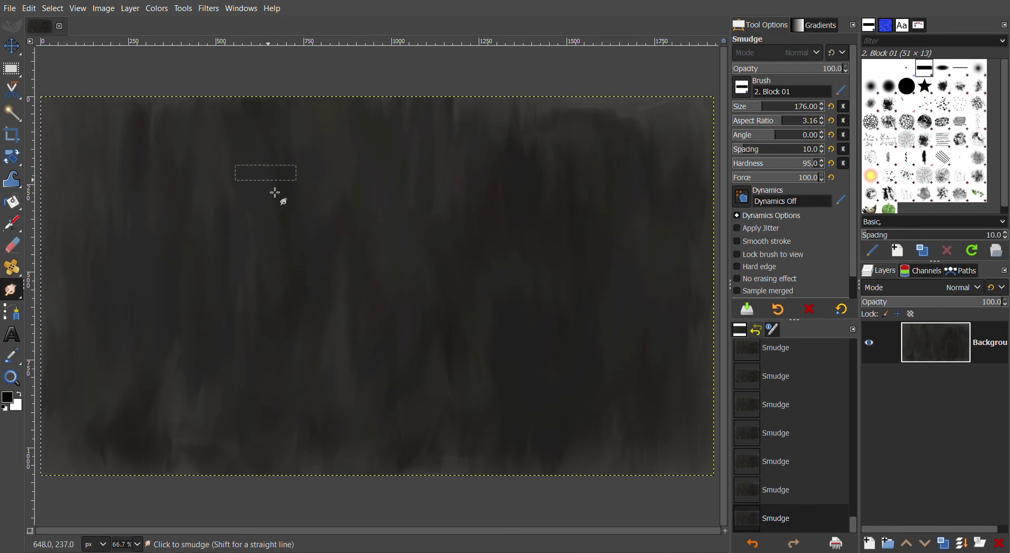
left_click_drag(280, 130, 169, 113)
left_click_drag(124, 199, 154, 94)
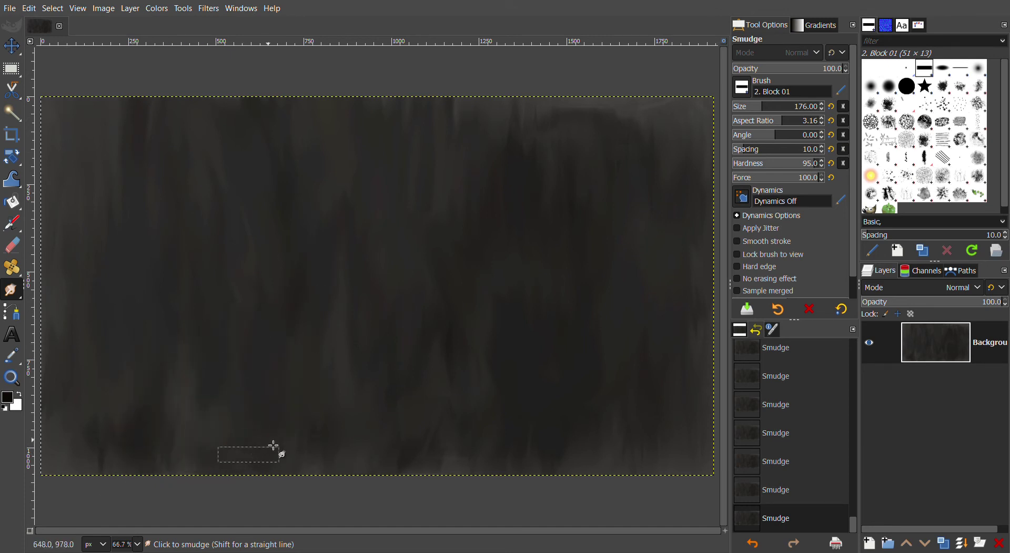
left_click_drag(592, 100, 680, 165)
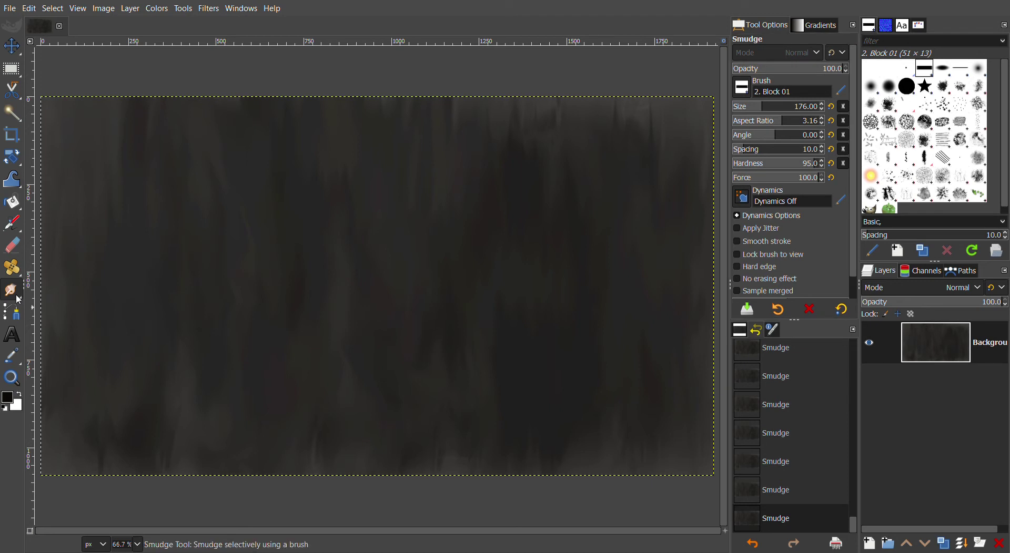
left_click(34, 290)
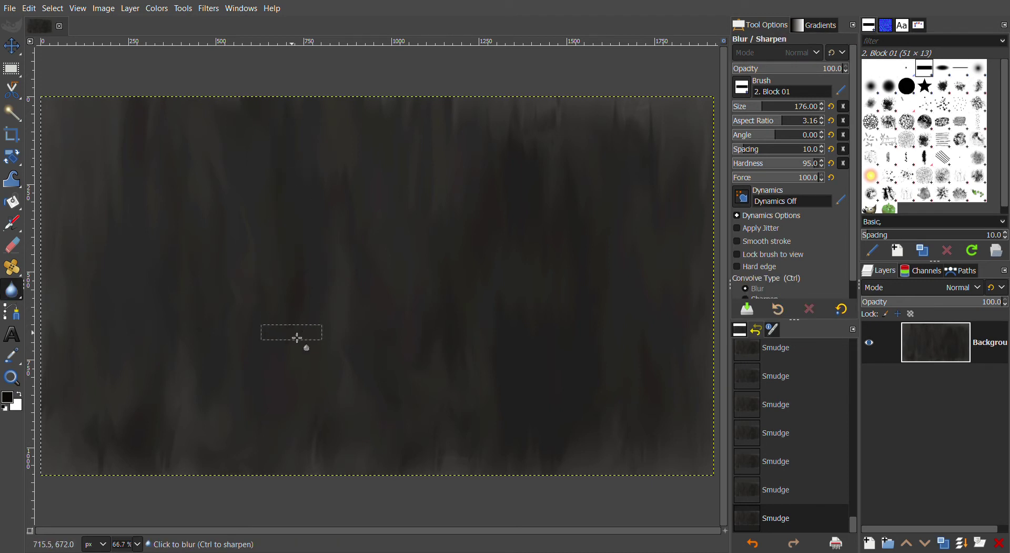
Step: Blur the texture with a 639–662 Hardness 100 brush, then smear long streaks at size 330
left_click_drag(371, 305, 368, 261)
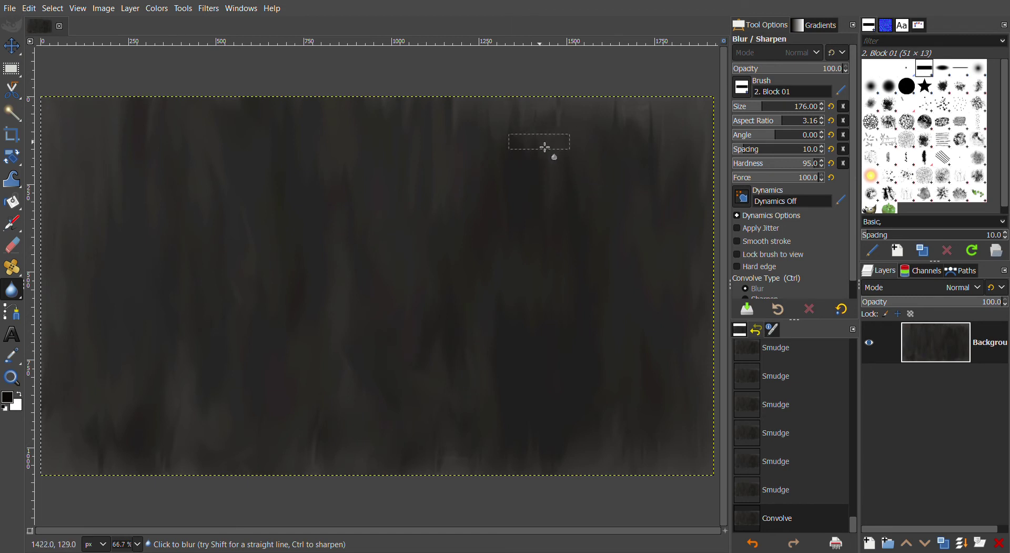
left_click(908, 88)
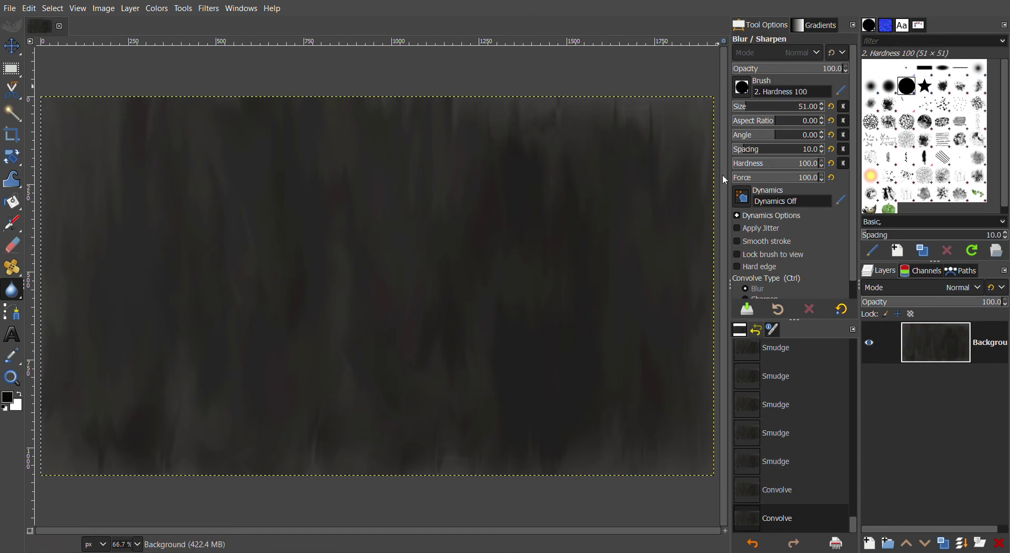
left_click(801, 106)
type("662")
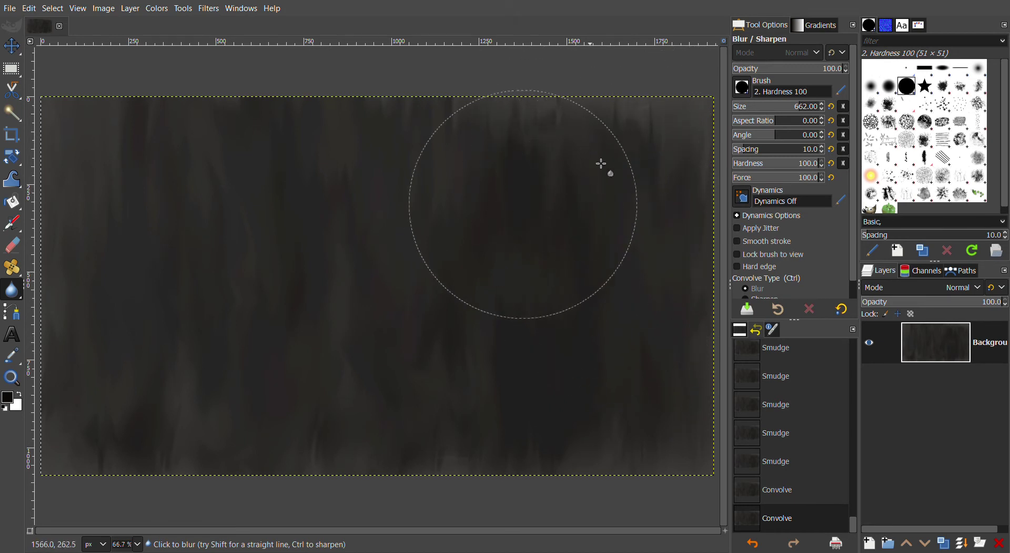
left_click_drag(521, 171, 521, 167)
key("bracketleft")
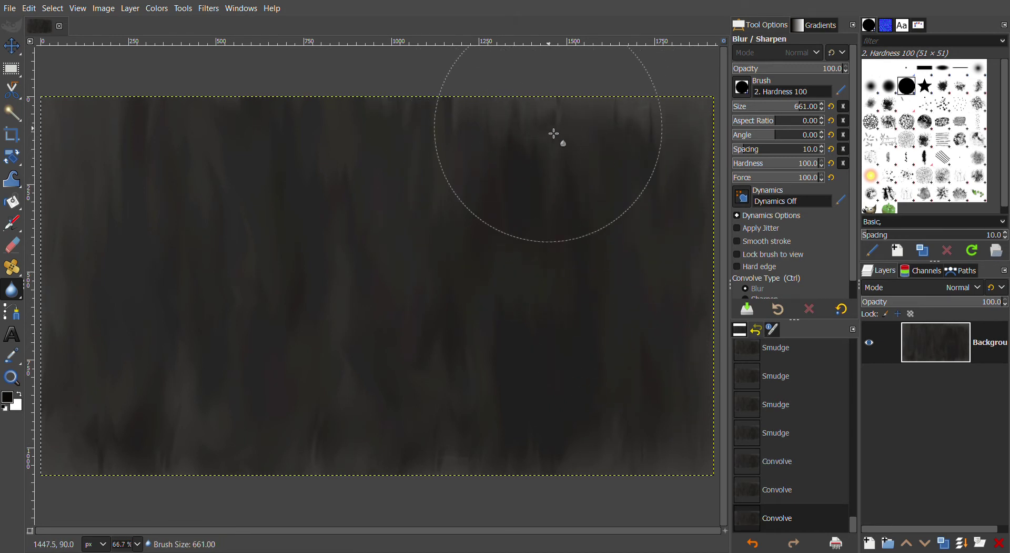
key("bracketleft")
key("bracketleft")
key("bracketleft")
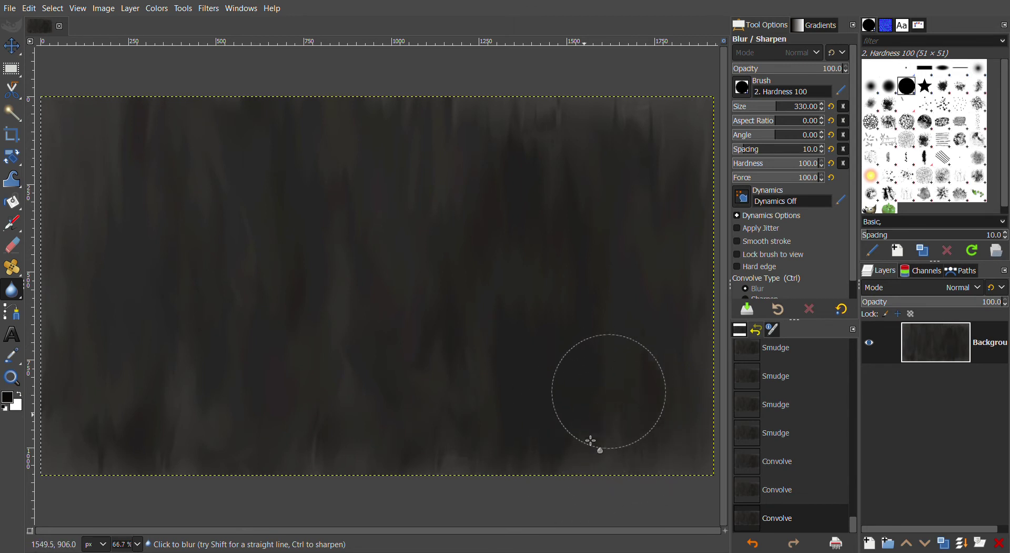
mouse_move(551, 309)
left_mouse_down()
mouse_move(519, 327)
mouse_move(473, 327)
left_mouse_up()
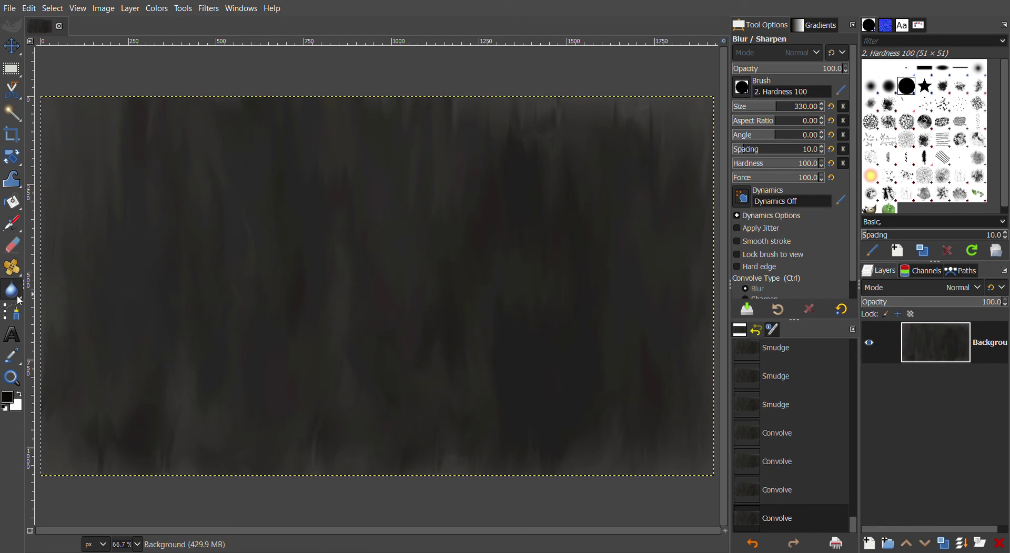
key("s")
mouse_move(568, 353)
left_mouse_down()
mouse_move(570, 311)
mouse_move(534, 194)
mouse_move(453, 248)
mouse_move(299, 165)
mouse_move(214, 431)
mouse_move(147, 214)
mouse_move(112, 458)
mouse_move(117, 173)
mouse_move(640, 323)
mouse_move(530, 126)
mouse_move(507, 216)
mouse_move(541, 362)
mouse_move(590, 167)
mouse_move(629, 494)
mouse_move(649, 113)
mouse_move(645, 433)
mouse_move(648, 187)
left_mouse_up()
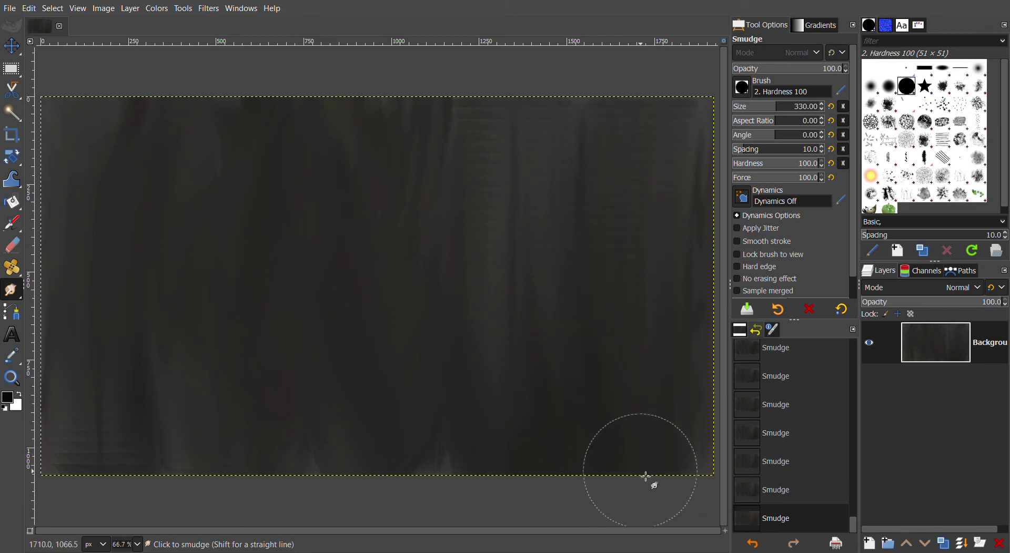
Step: Shrink the Smudge brush to about 263 and smear the light streaks at the bottom and top-left
key("bracketleft")
key("bracketleft")
key("bracketleft")
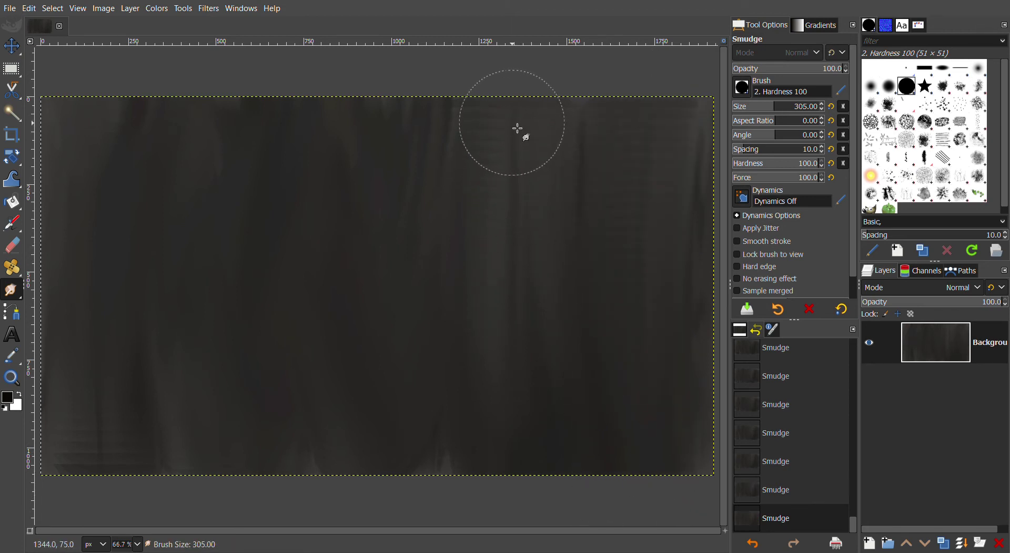
key("bracketleft")
key("bracketleft")
key("bracketleft")
key("bracketleft")
mouse_move(535, 387)
left_mouse_down()
mouse_move(519, 282)
mouse_move(611, 390)
mouse_move(637, 118)
mouse_move(696, 215)
mouse_move(463, 489)
left_mouse_up()
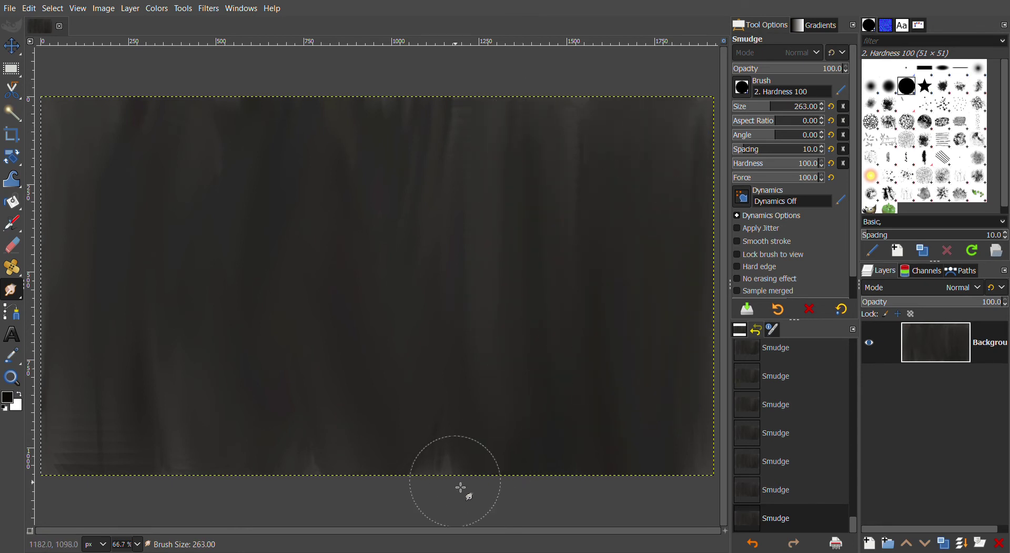
mouse_move(548, 433)
left_mouse_down()
mouse_move(406, 387)
mouse_move(446, 462)
mouse_move(442, 444)
left_mouse_up()
mouse_move(85, 459)
left_mouse_down()
mouse_move(169, 384)
mouse_move(236, 486)
left_mouse_up()
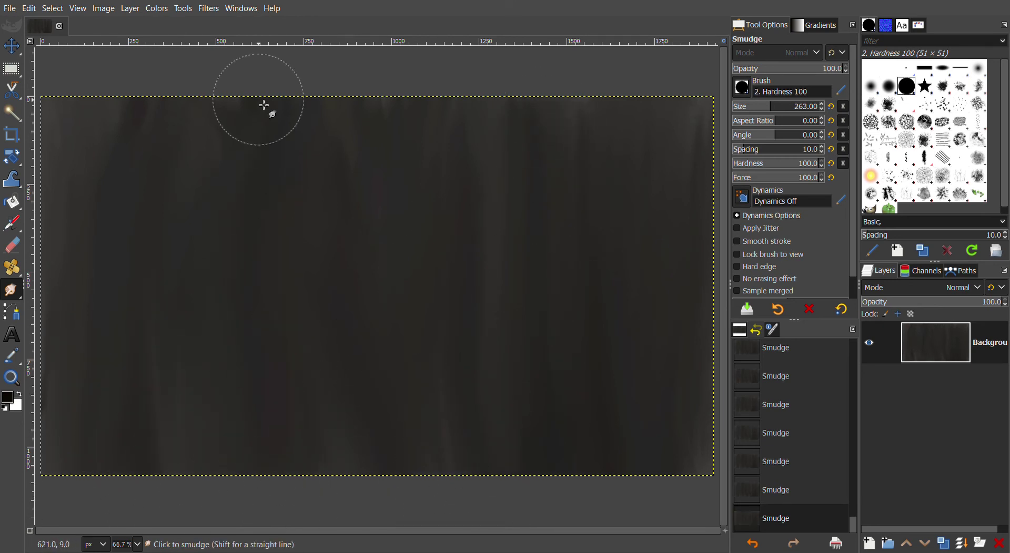
left_click_drag(198, 124, 100, 61)
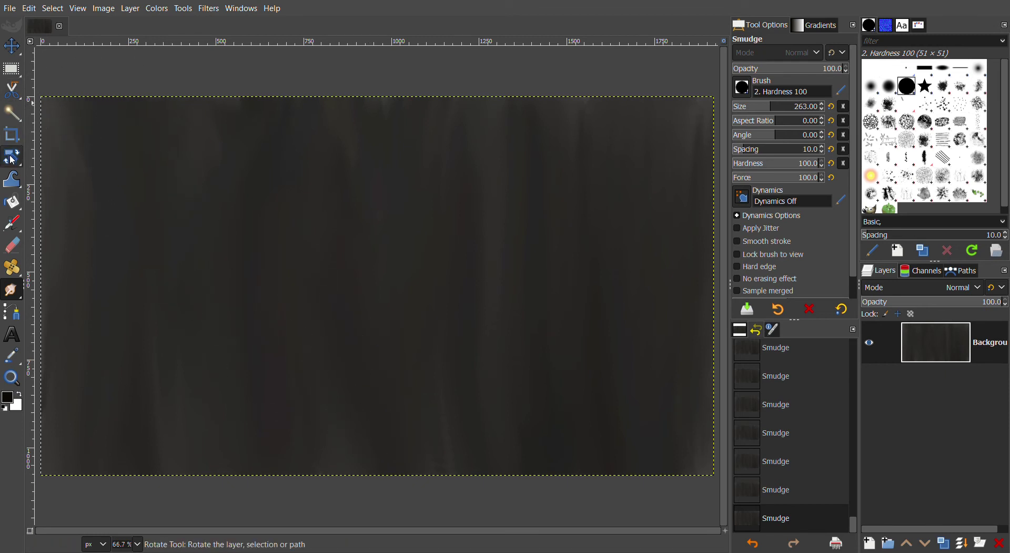
Step: Switch to the Pencil tool, shrink the brush, and raise opacity to 100
left_click(22, 227)
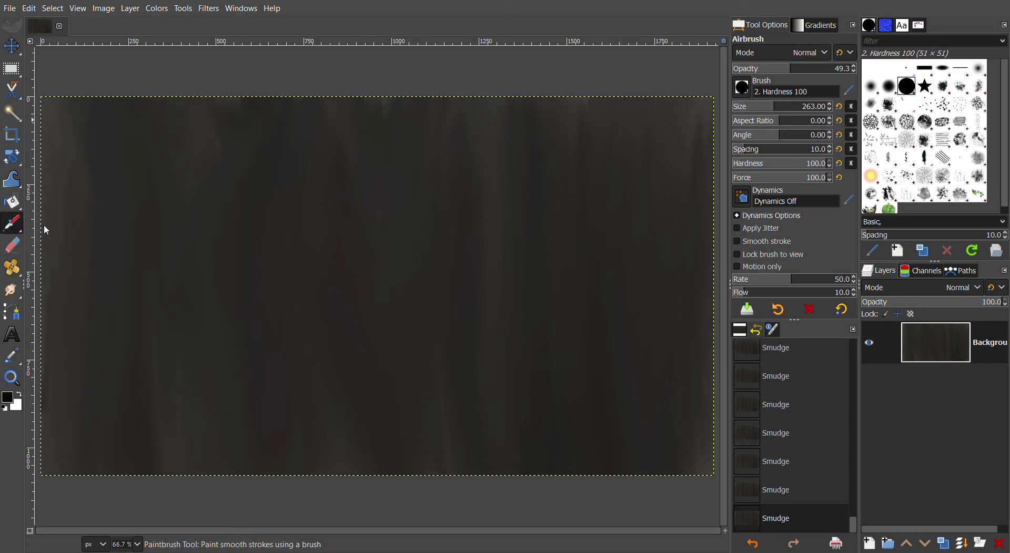
left_click(43, 224)
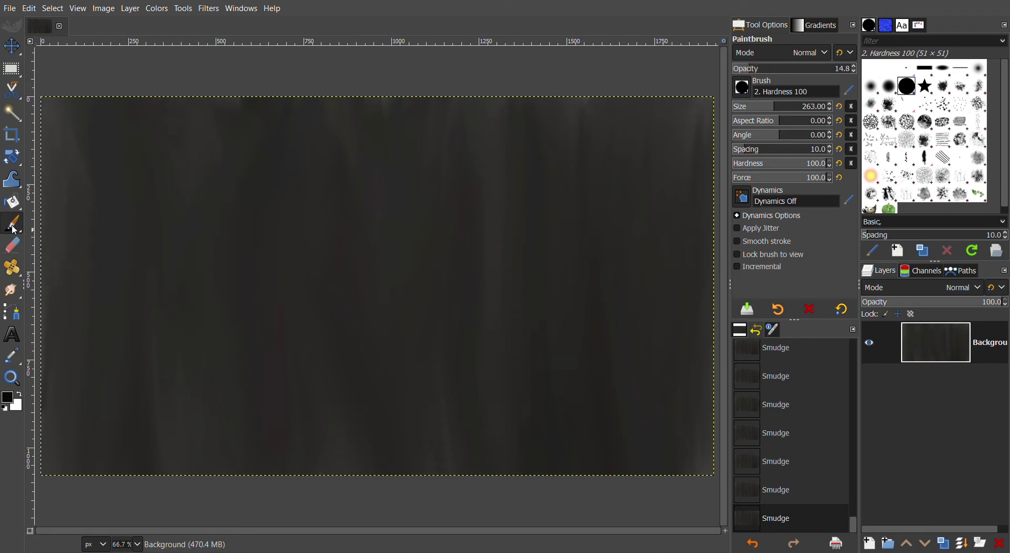
key("n")
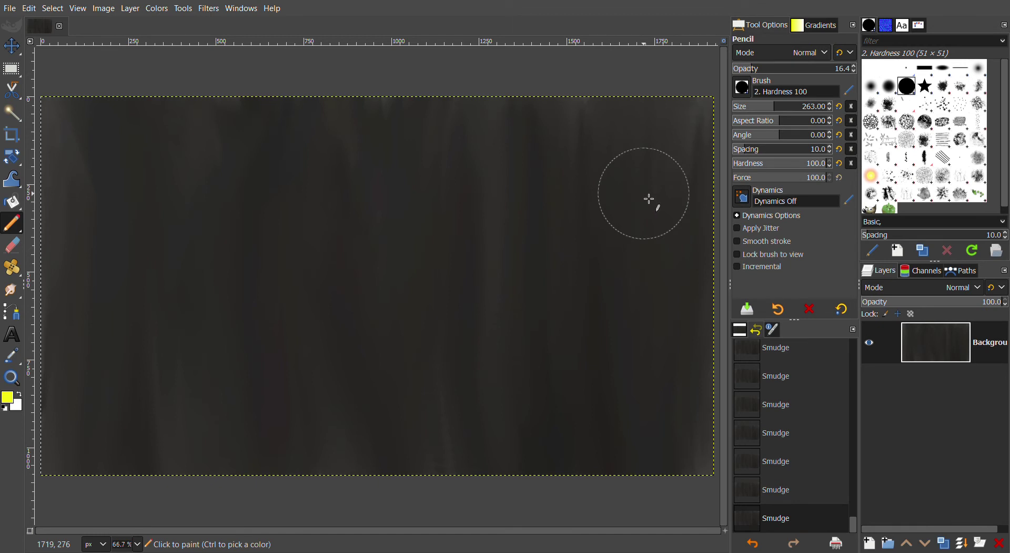
key("bracketleft")
key("bracketleft")
key("bracketleft")
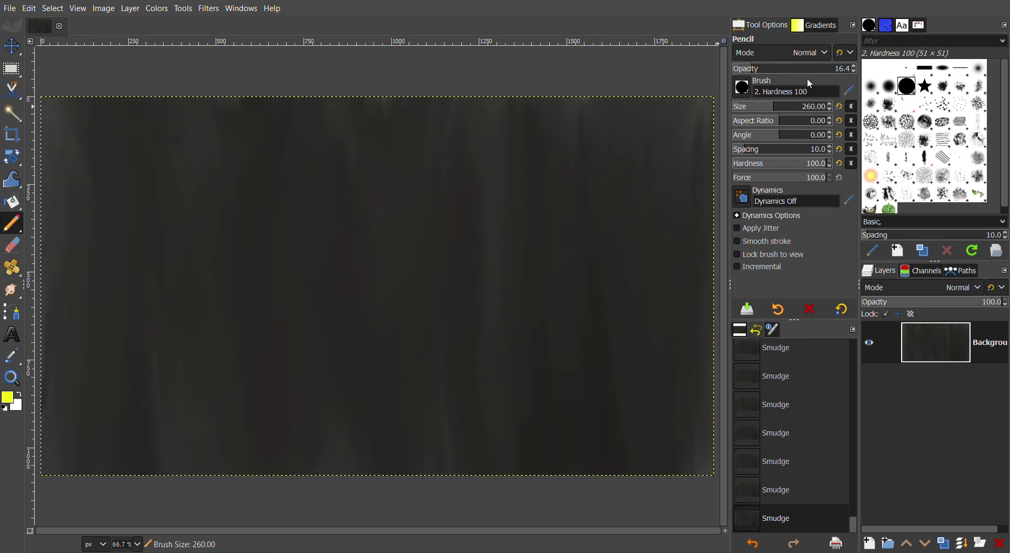
key("shift+bracketleft")
left_click(836, 68)
left_click_drag(836, 72, 854, 74)
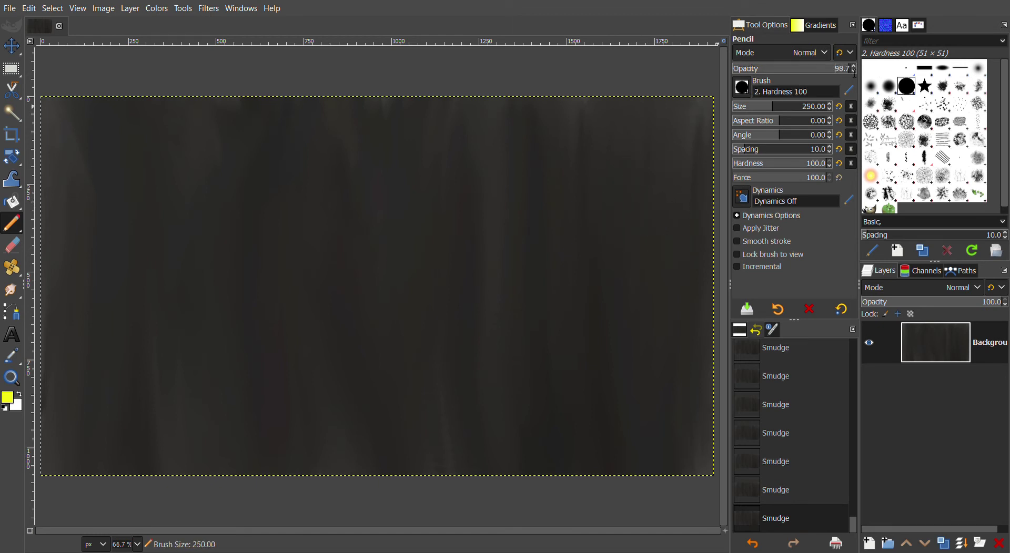
type("100")
Step: Give the pencil the 1. Pixel tip at size 127, and undo a trial yellow stroke
left_click(907, 69)
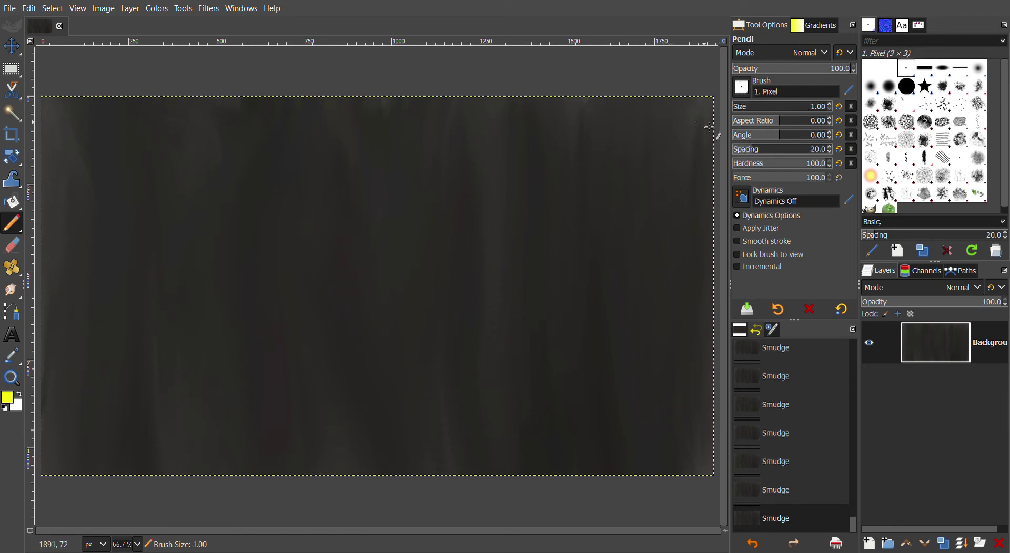
left_click(799, 106)
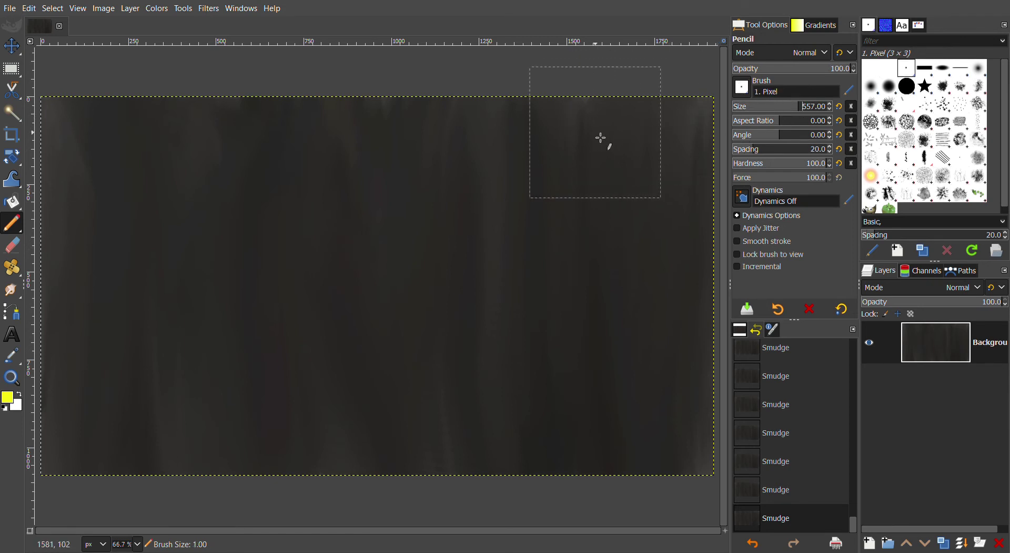
left_click(772, 107)
left_click(760, 107)
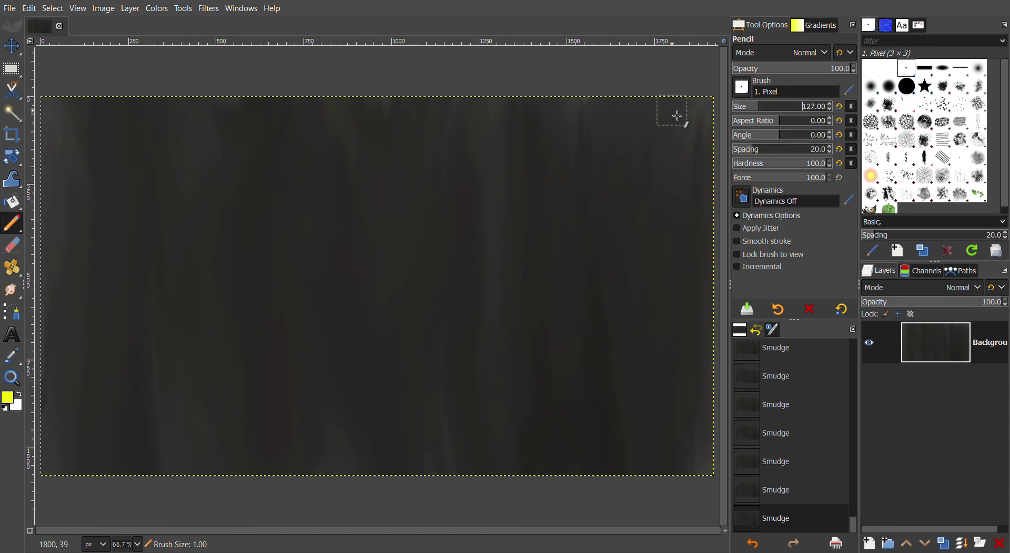
left_click_drag(677, 115, 674, 339)
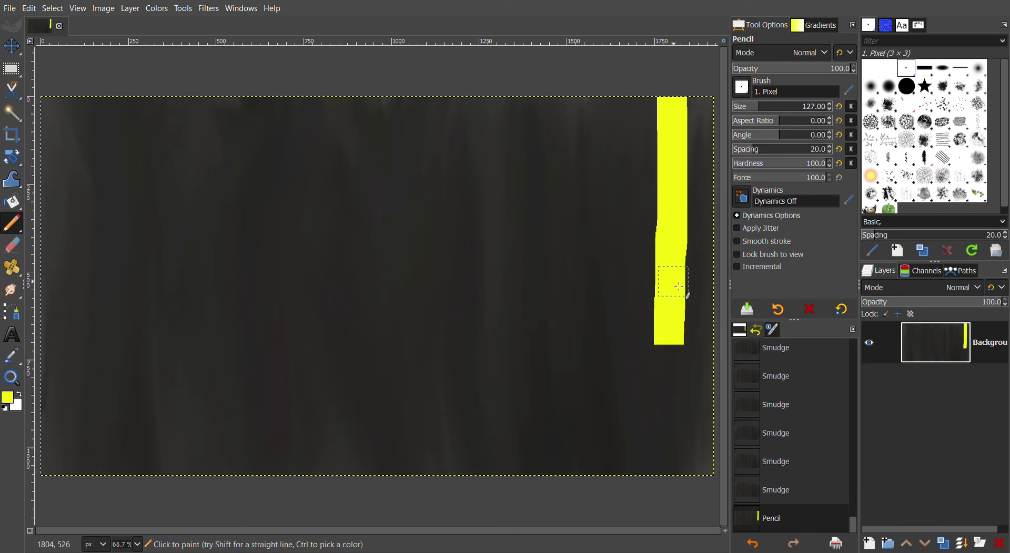
key("ctrl+z")
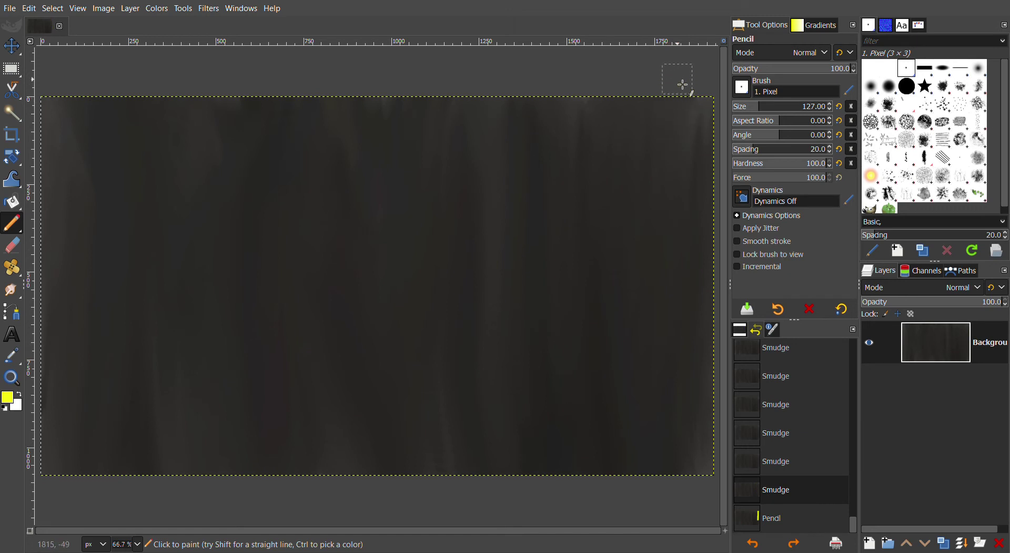
left_click(678, 80)
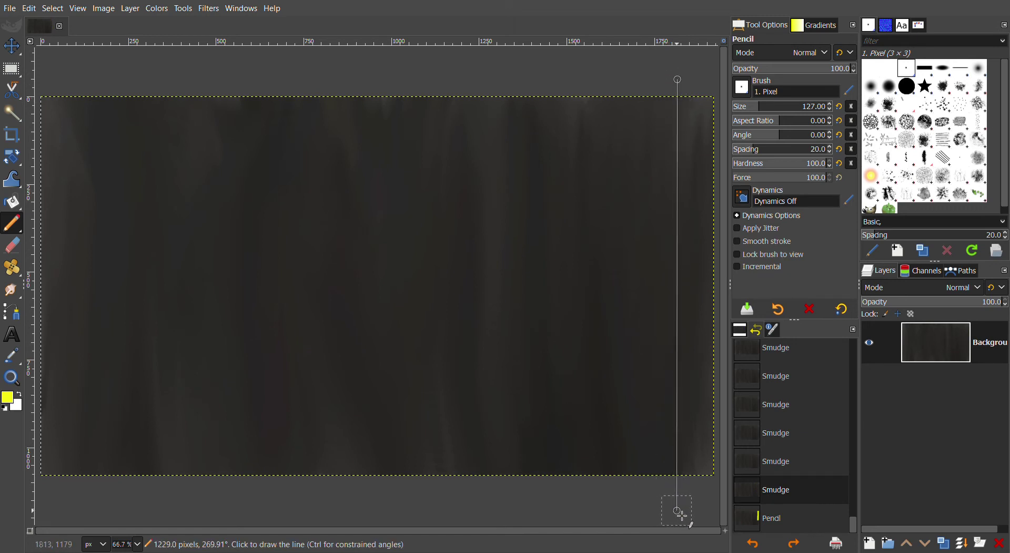
Step: Draw a Ctrl-constrained vertical yellow line down to the bottom near the right edge, then swap to white
key("ctrl")
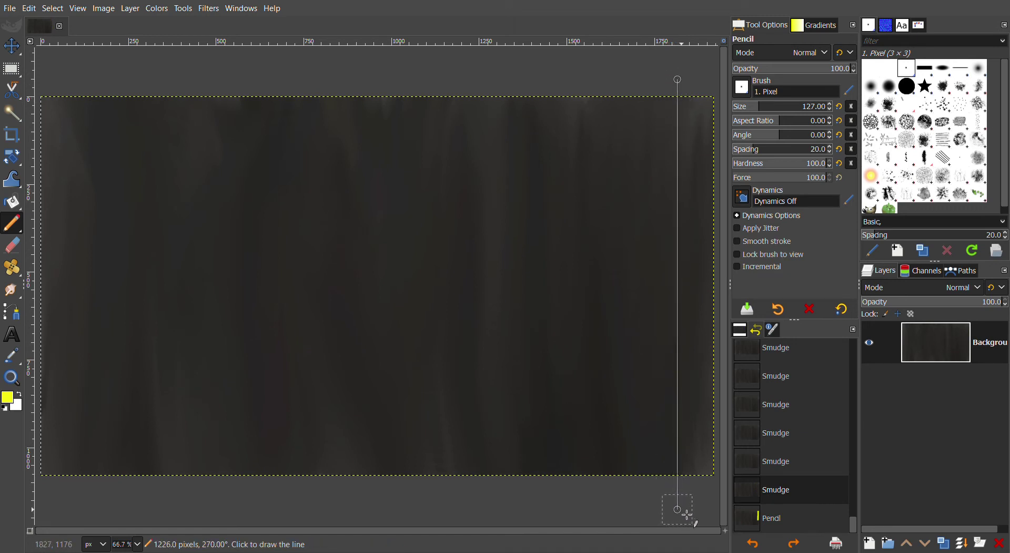
left_click(686, 515, "ctrl+shift")
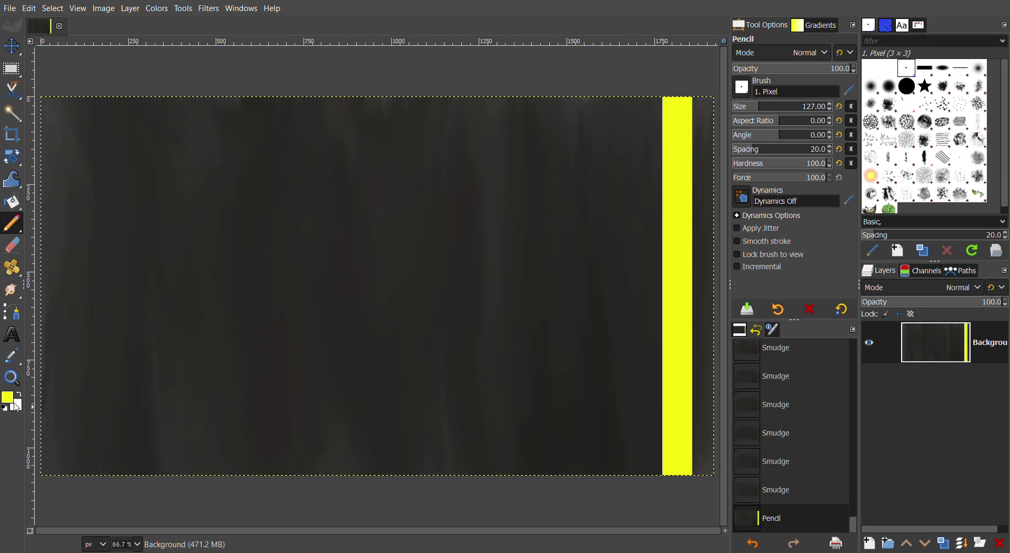
key("x")
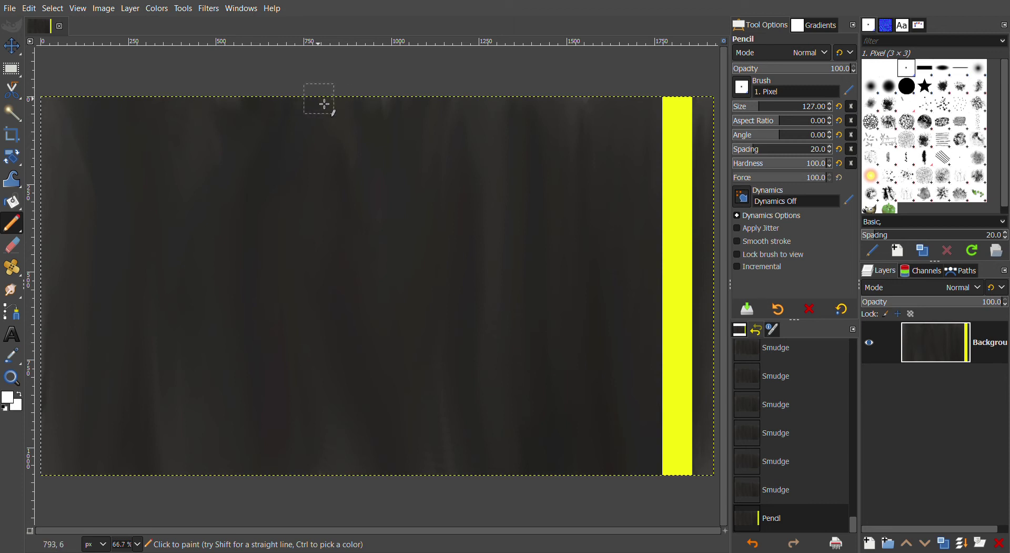
Step: Paint a full-height white pencil line just left of the canvas centre
left_click(344, 104)
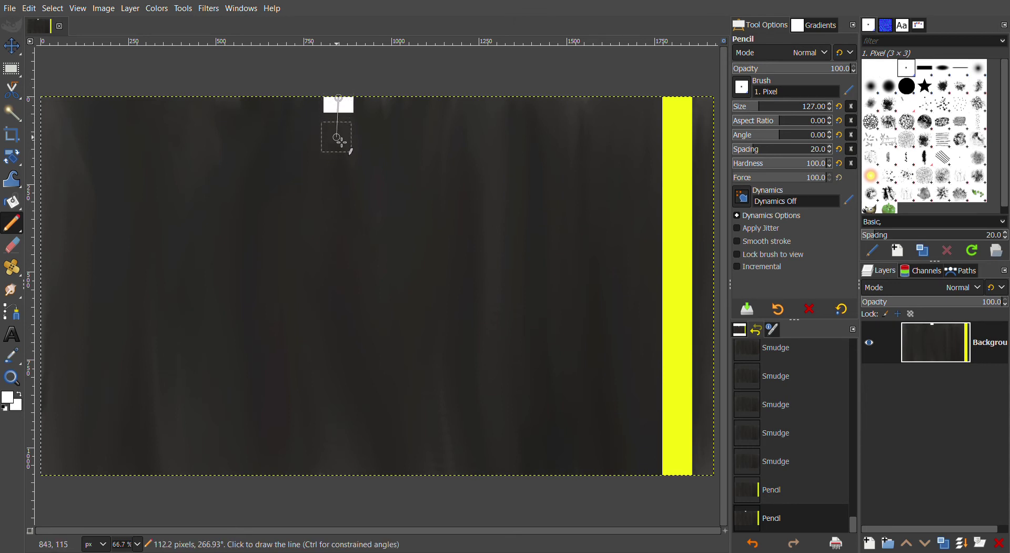
left_click(342, 129, "shift")
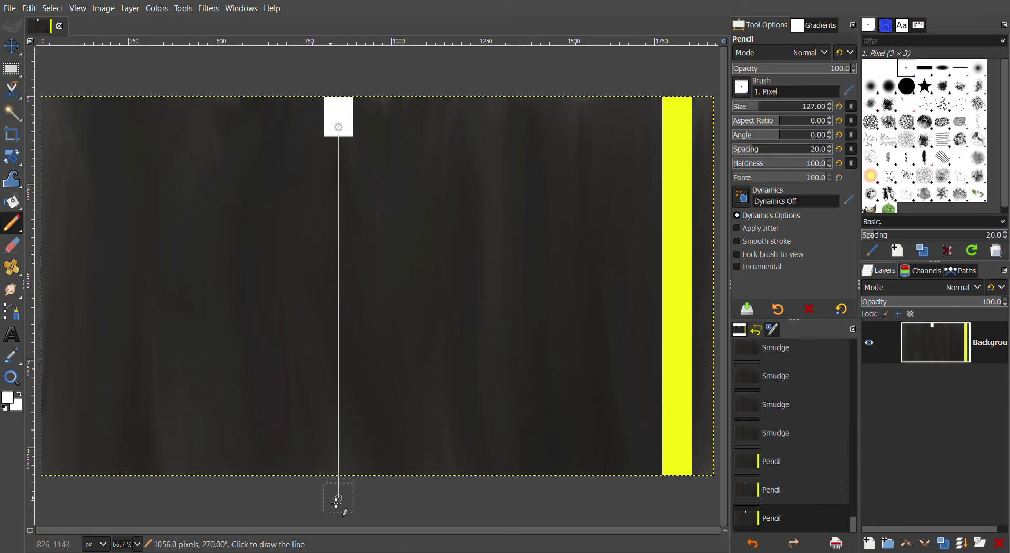
left_click(338, 498, "shift")
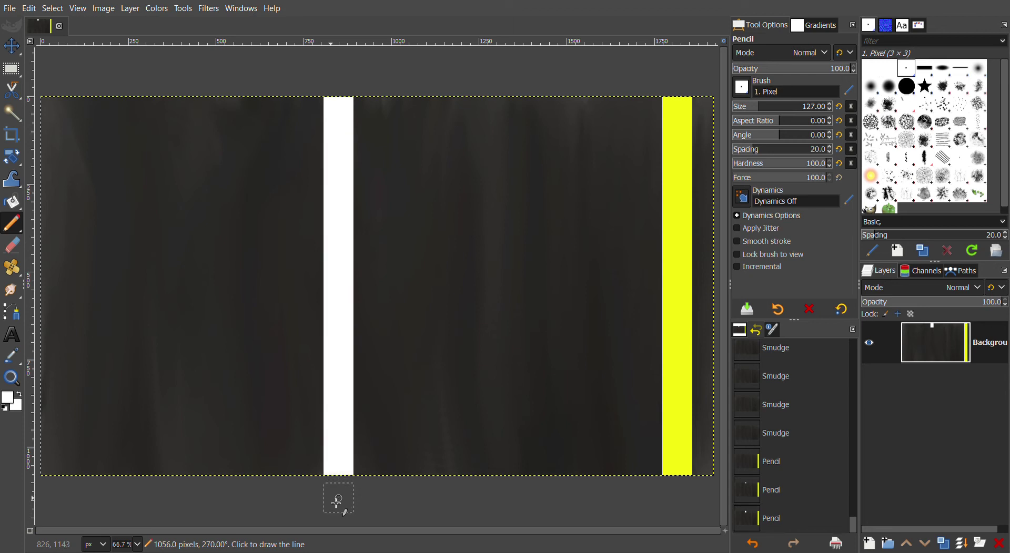
left_click(12, 245)
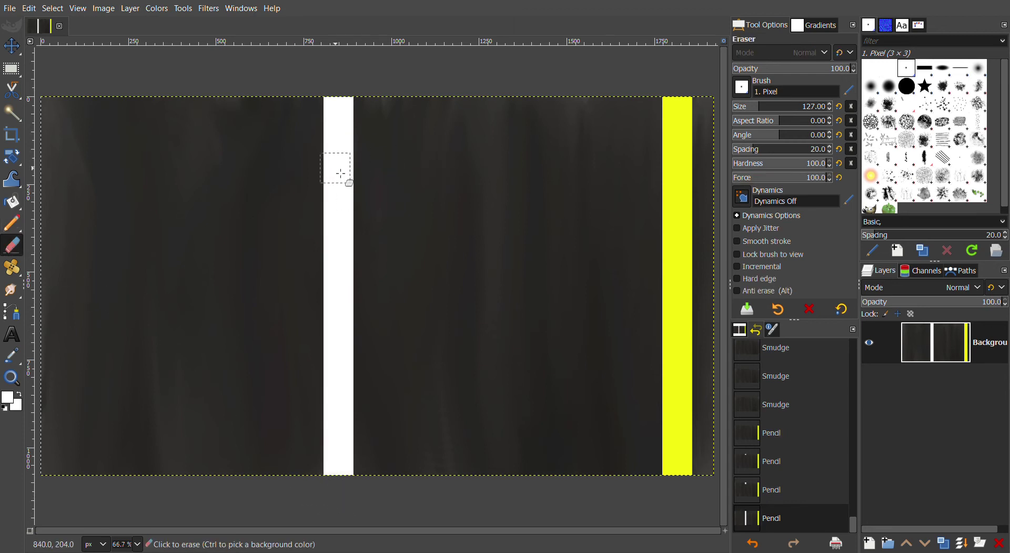
Step: Try erasing a gap in the white line, then undo back to the top white dab
left_click(341, 173)
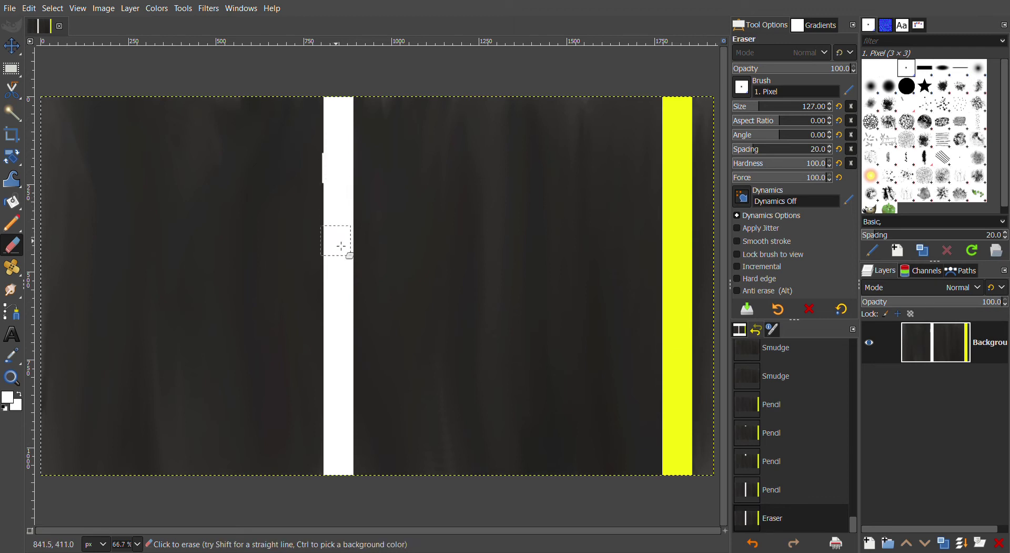
left_click_drag(348, 175, 334, 173)
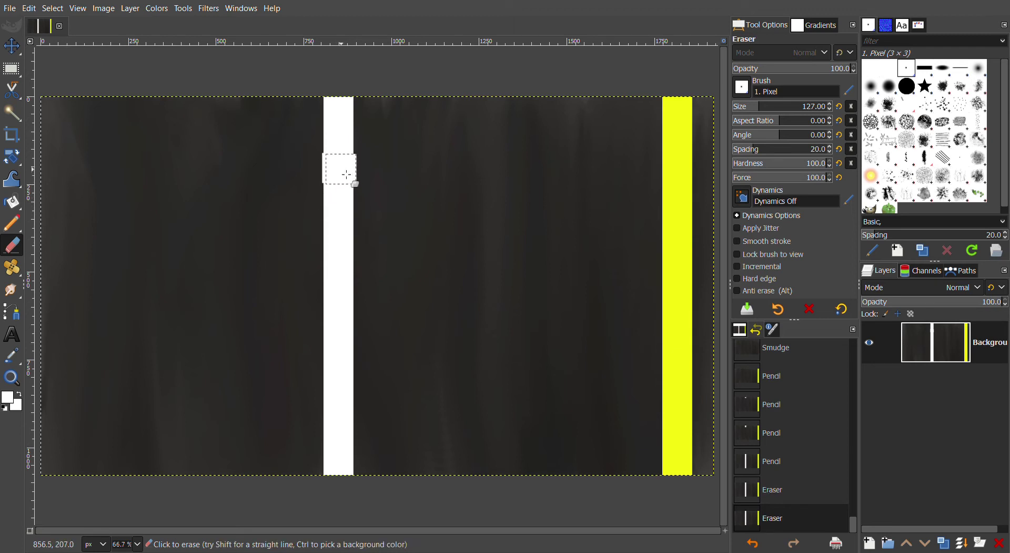
left_click(343, 173)
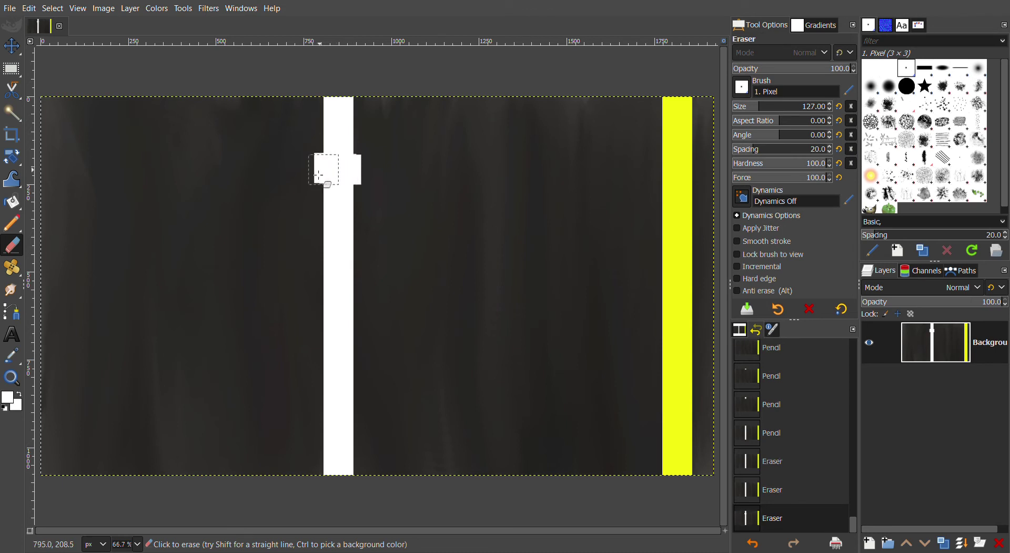
key("ctrl+z")
key("ctrl+z")
key("ctrl+z")
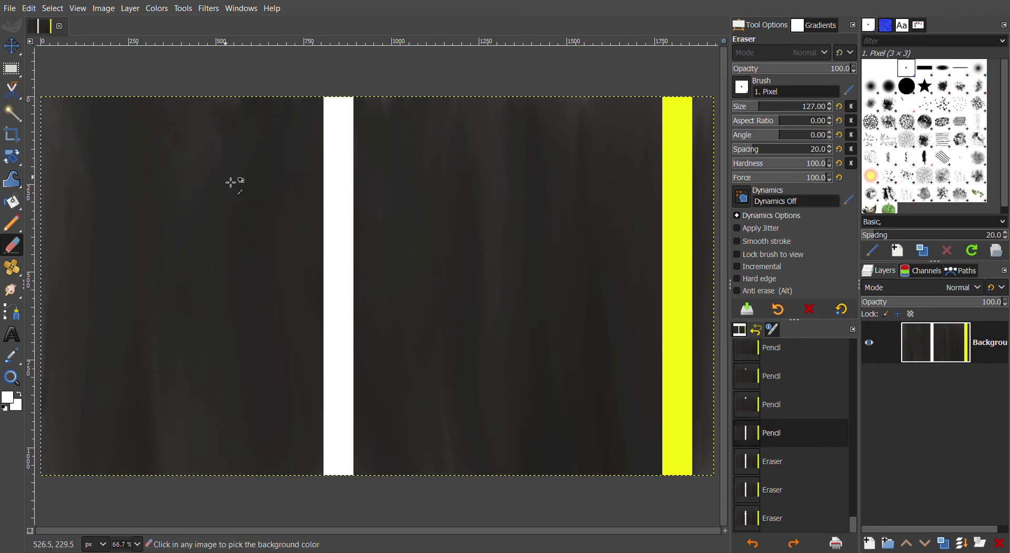
key("ctrl+z")
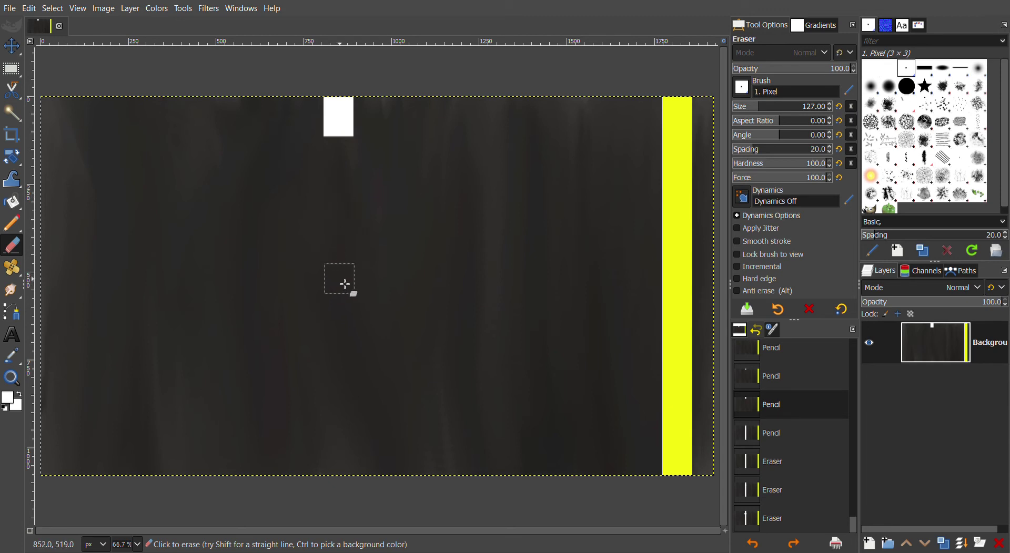
Step: Stamp straight white dashes mid-road and at the bottom, then swap the colours
key("shift")
left_click(342, 284)
key("shift")
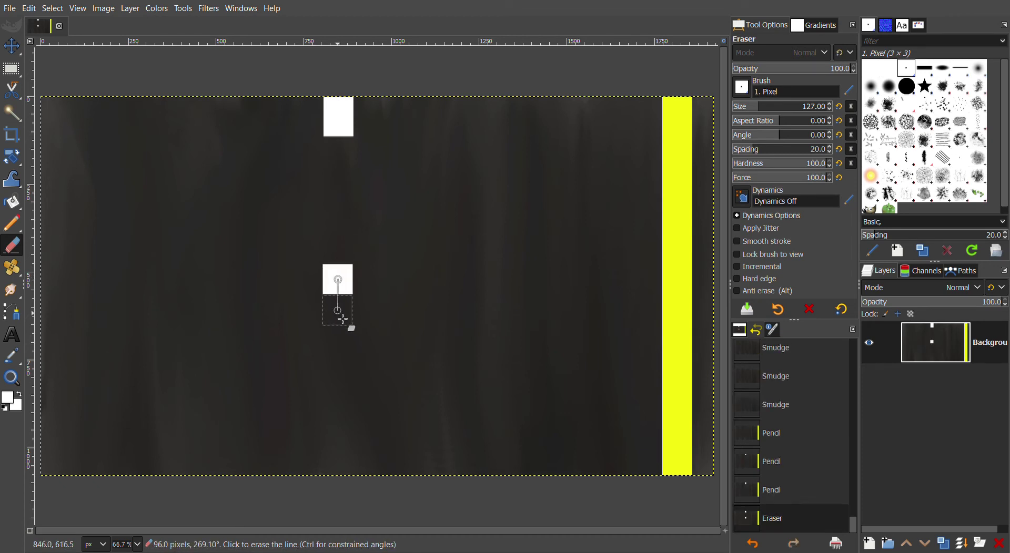
key("ctrl")
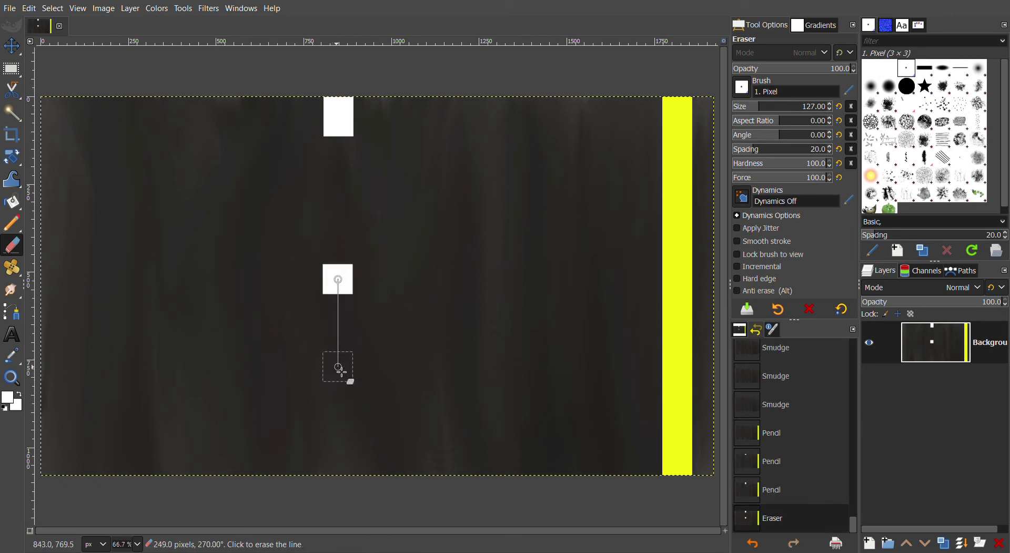
left_click(338, 368)
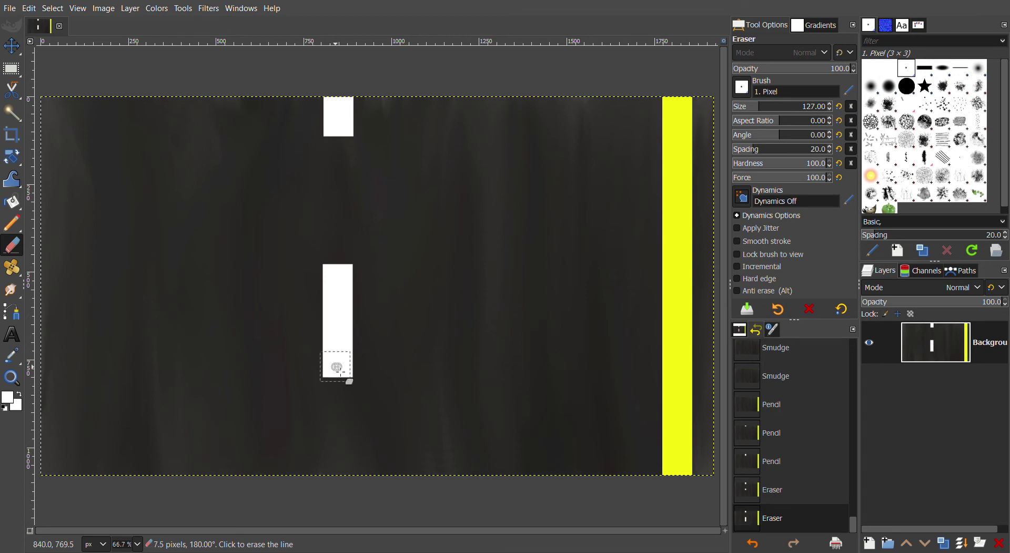
left_click(339, 469)
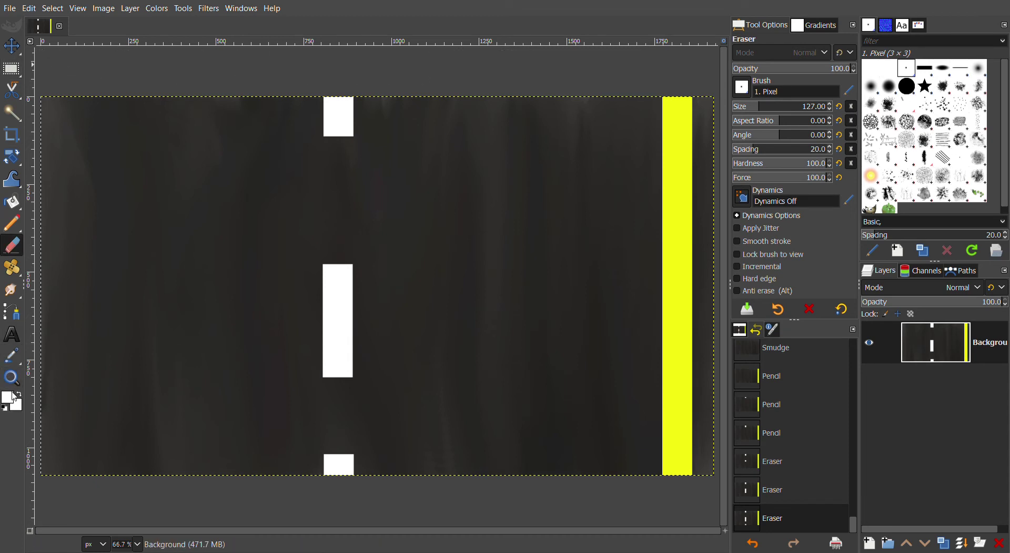
key("x")
Step: Lower the eraser opacity to 4.4 and faintly wear the road beside the yellow line
left_click(740, 70)
type("207")
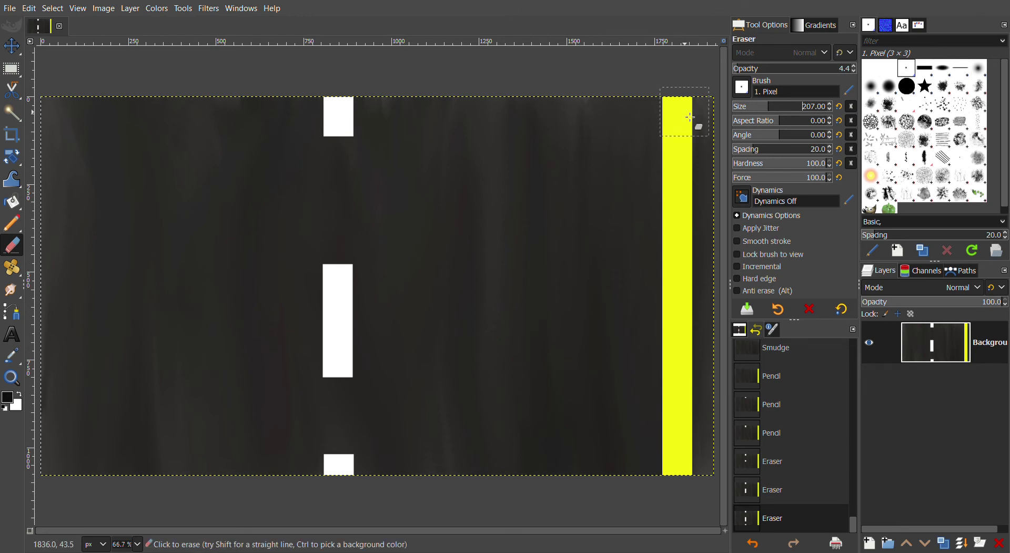
left_click(681, 131)
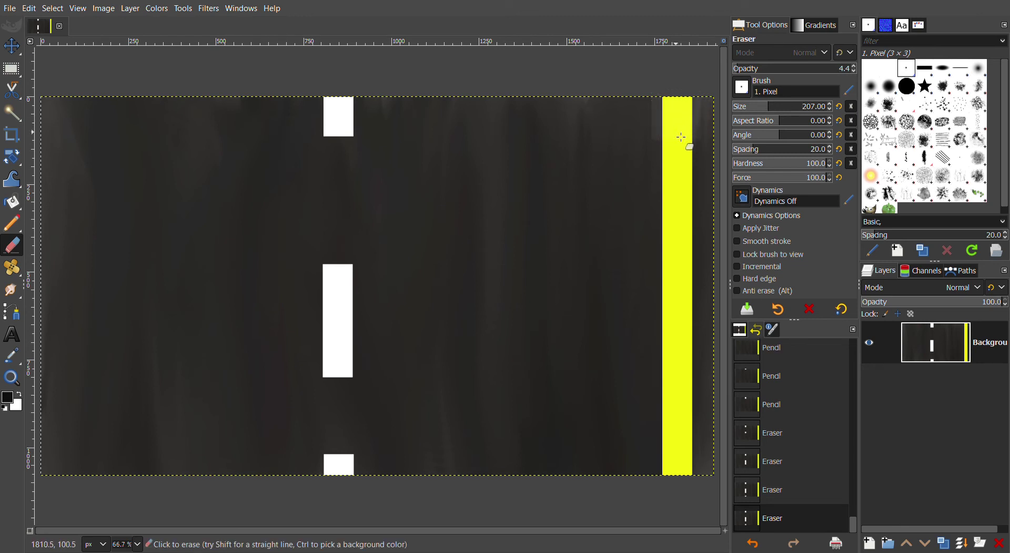
left_click(682, 161)
left_click(682, 203)
left_click(684, 241)
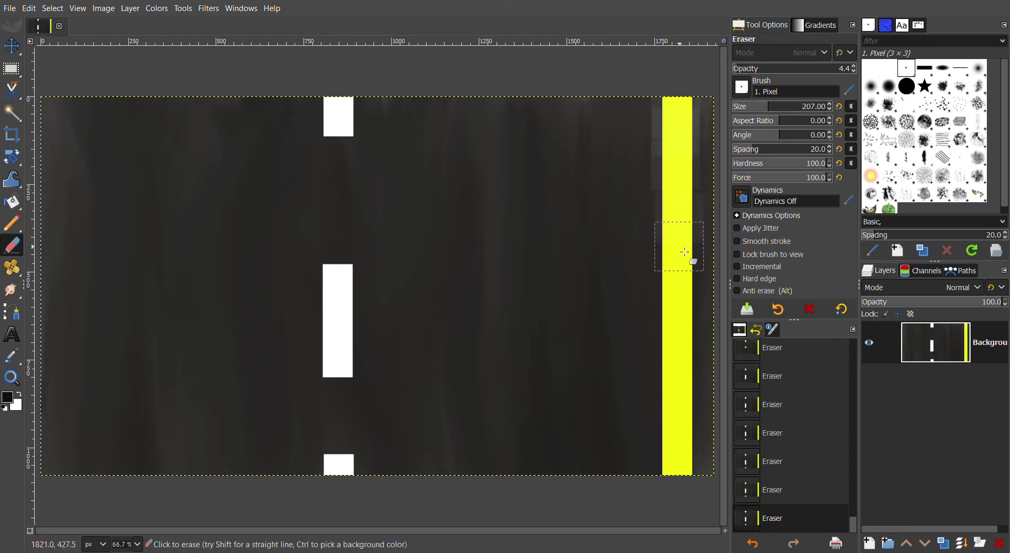
left_click(683, 276)
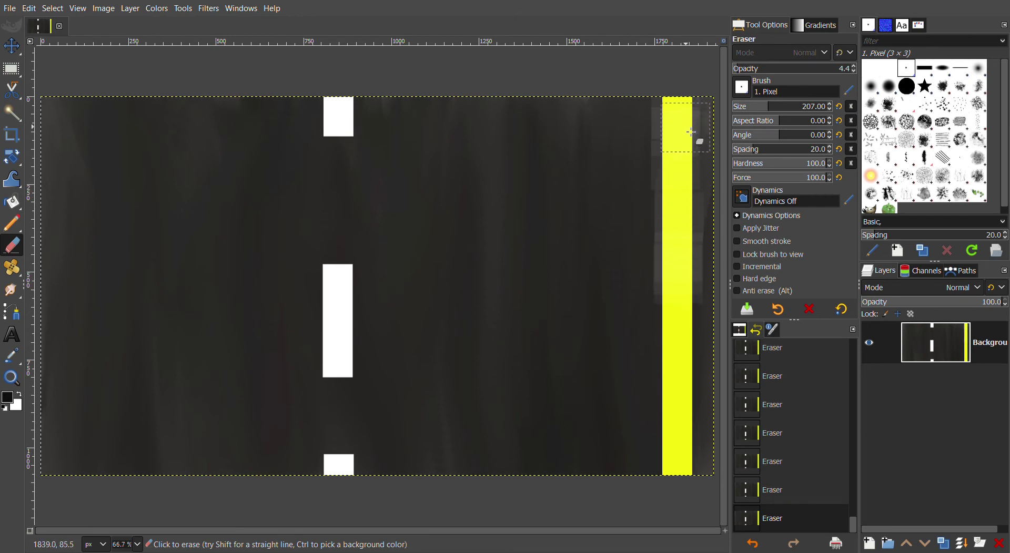
left_click_drag(682, 299, 683, 134)
mouse_move(684, 219)
left_mouse_down()
mouse_move(673, 490)
mouse_move(687, 442)
mouse_move(679, 131)
mouse_move(639, 165)
mouse_move(639, 207)
left_mouse_up()
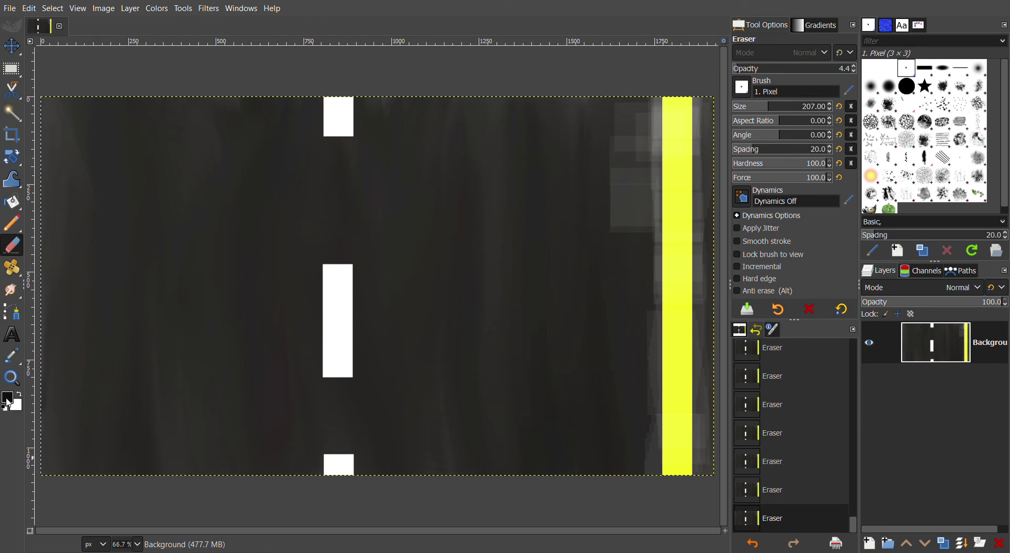
Step: Undo the eraser strokes so the road beside the yellow line is dark again
key("ctrl+z")
key("ctrl+z")
key("ctrl+z")
key("ctrl+z")
key("ctrl+z")
key("ctrl+z")
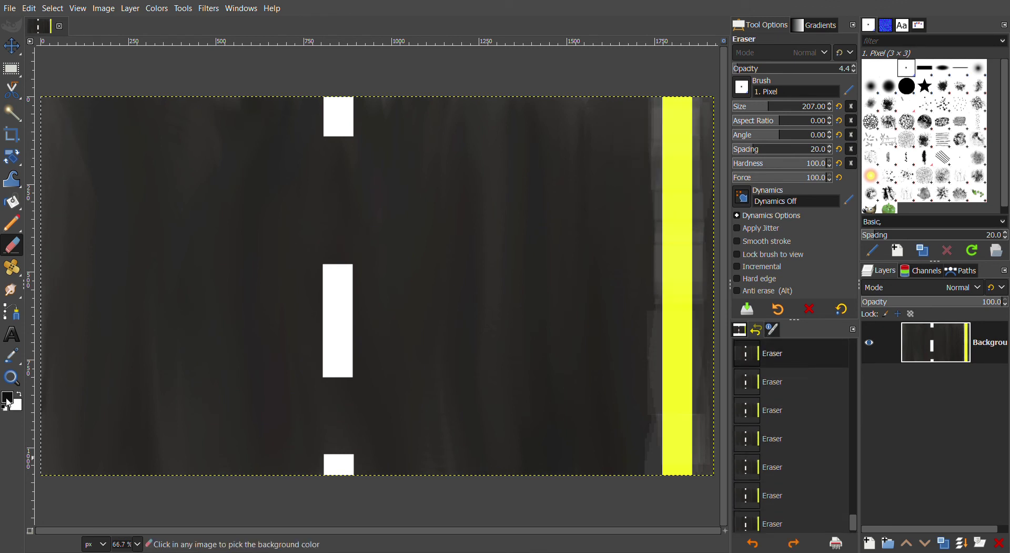
key("ctrl+z")
key("ctrl+z")
key("ctrl+z")
key("ctrl+z")
key("ctrl+z")
key("ctrl+z")
key("ctrl+z")
key("ctrl+z")
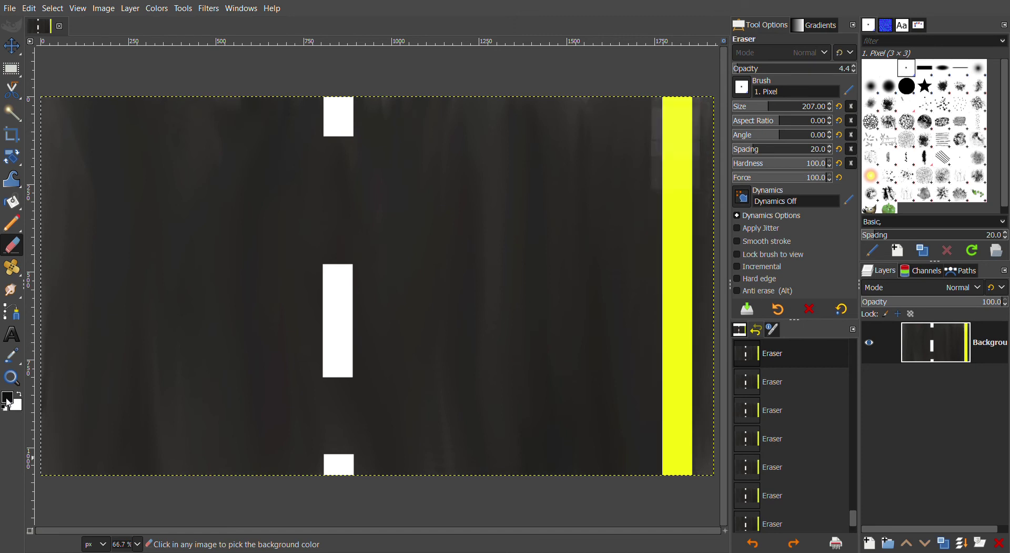
key("ctrl+z")
key("ctrl+z")
key("ctrl+z")
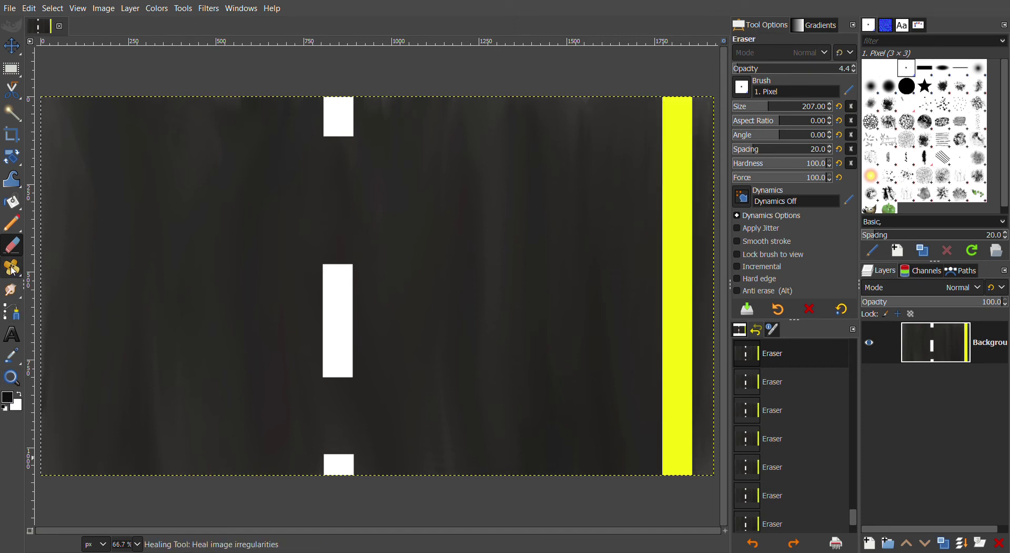
Step: With the Pencil at opacity 8, mottle the yellow edge line with faint dark dabs
left_click(12, 223)
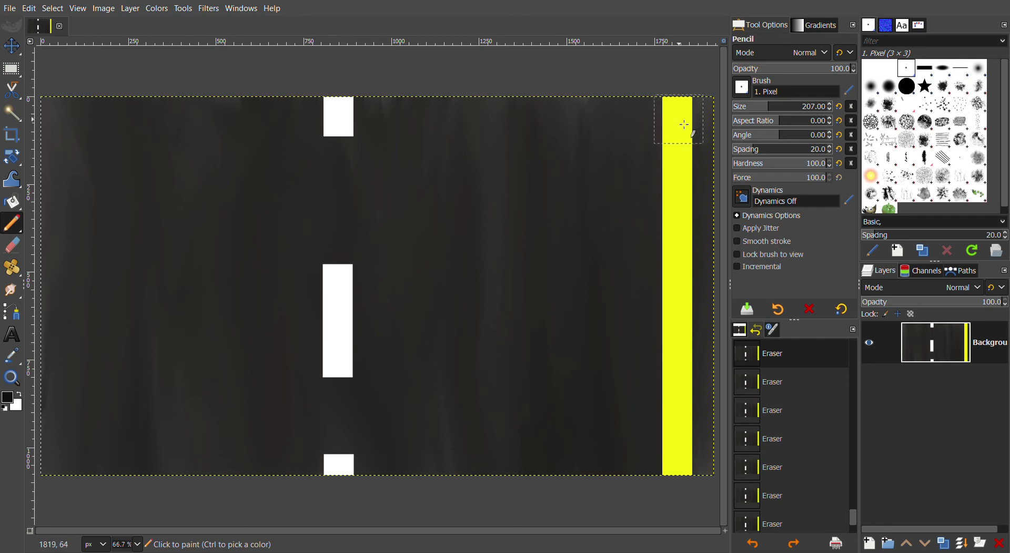
left_click(683, 125)
key("ctrl+z")
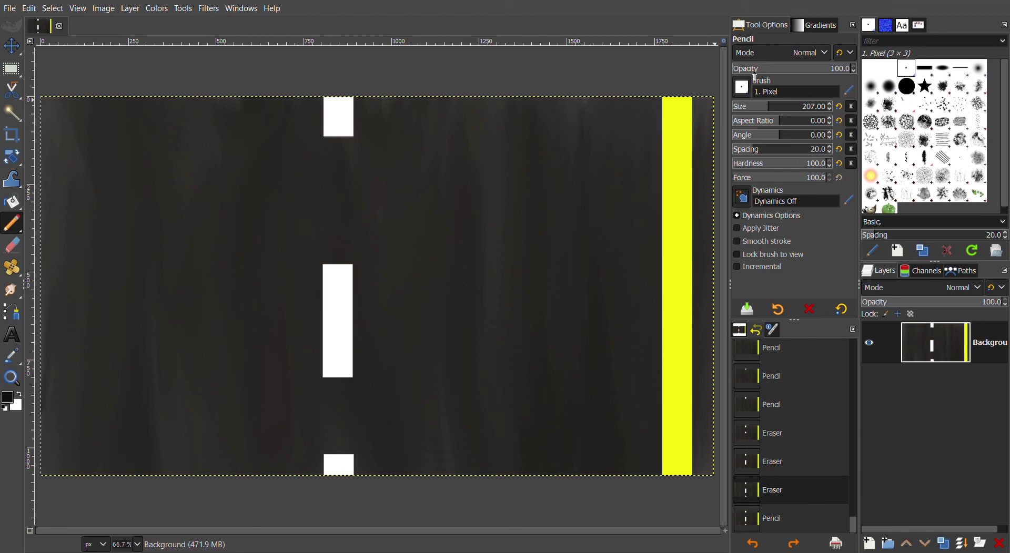
left_click(747, 70)
left_click_drag(744, 70, 741, 70)
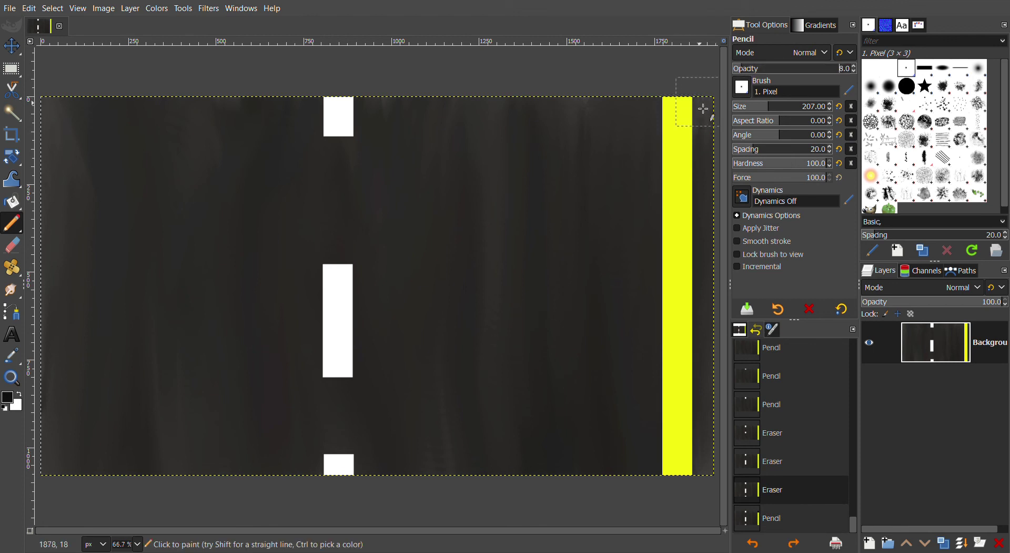
left_click(679, 122)
left_click(670, 158)
left_click(648, 257)
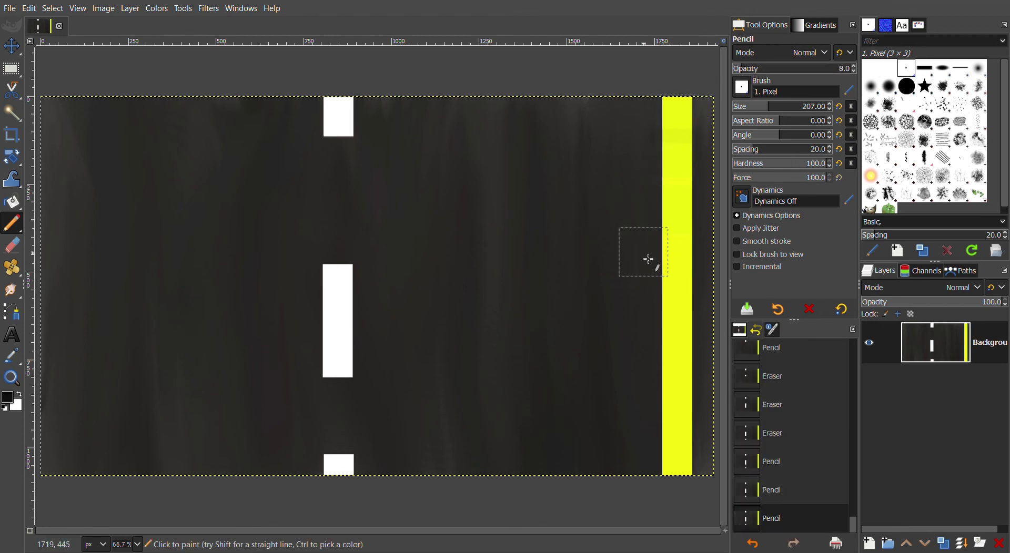
left_click(660, 357)
left_click(676, 386)
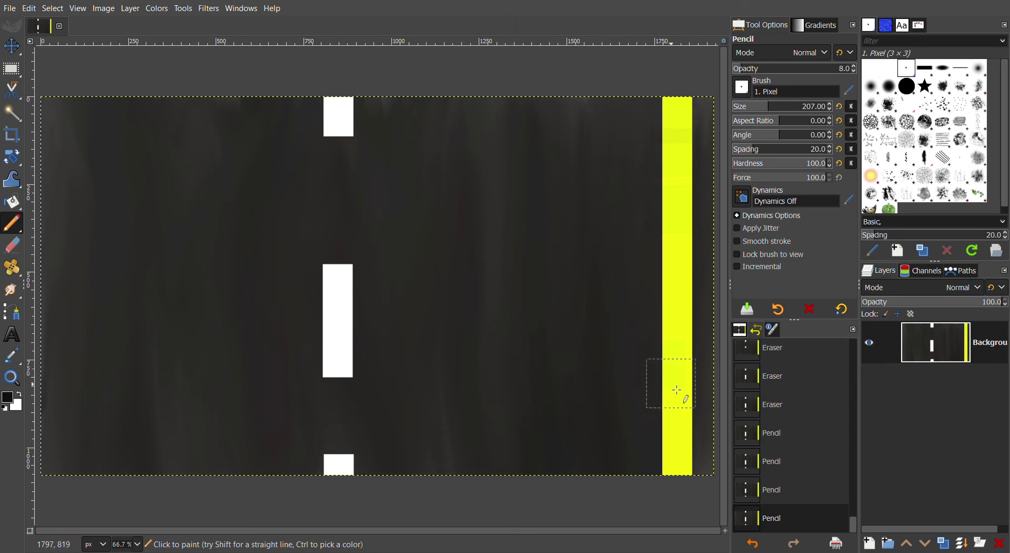
left_click(675, 437)
left_click(677, 403)
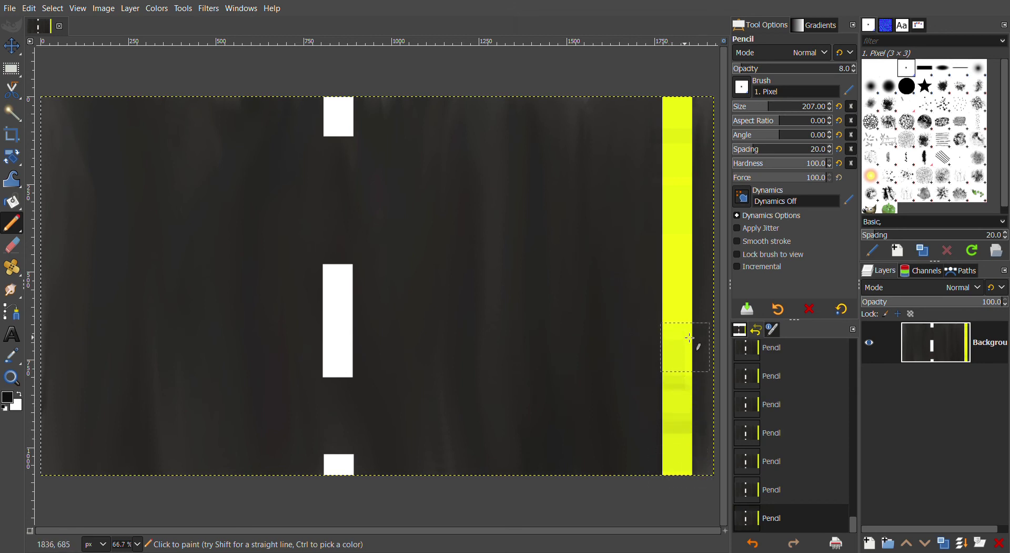
left_click(678, 205)
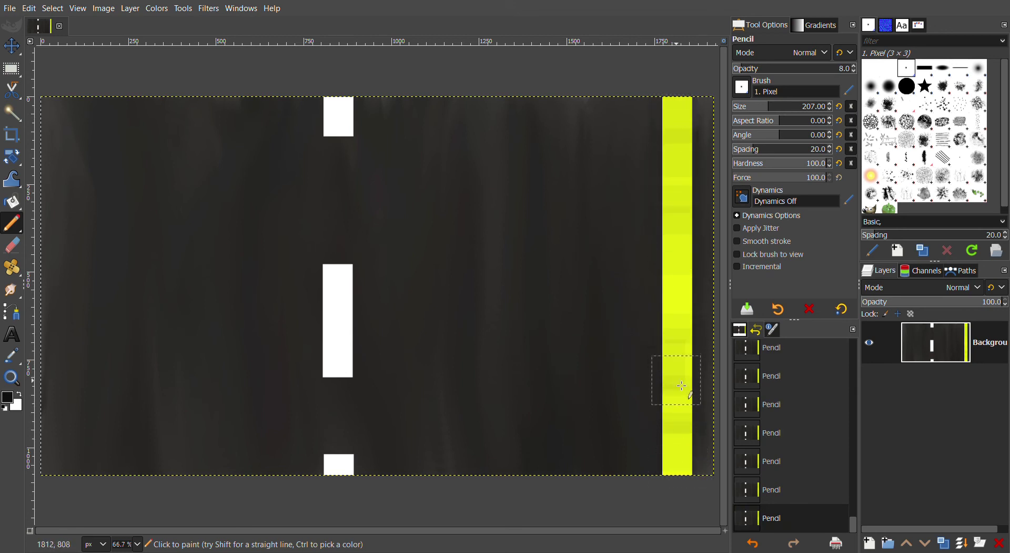
left_click(698, 293)
Step: Grey the white centre dashes with faint dabs and strokes
left_click_drag(406, 417, 346, 294)
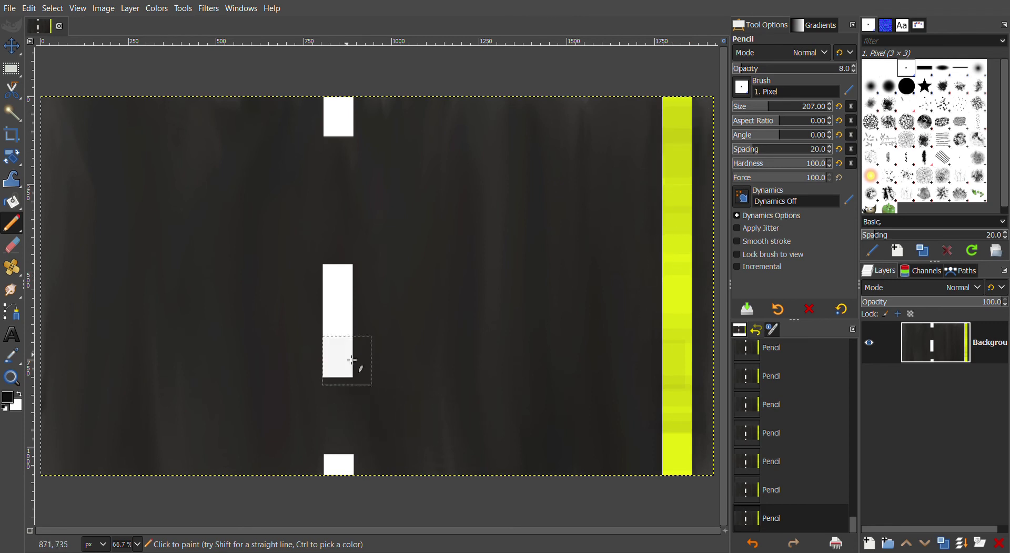
left_click(345, 278)
left_click(341, 109)
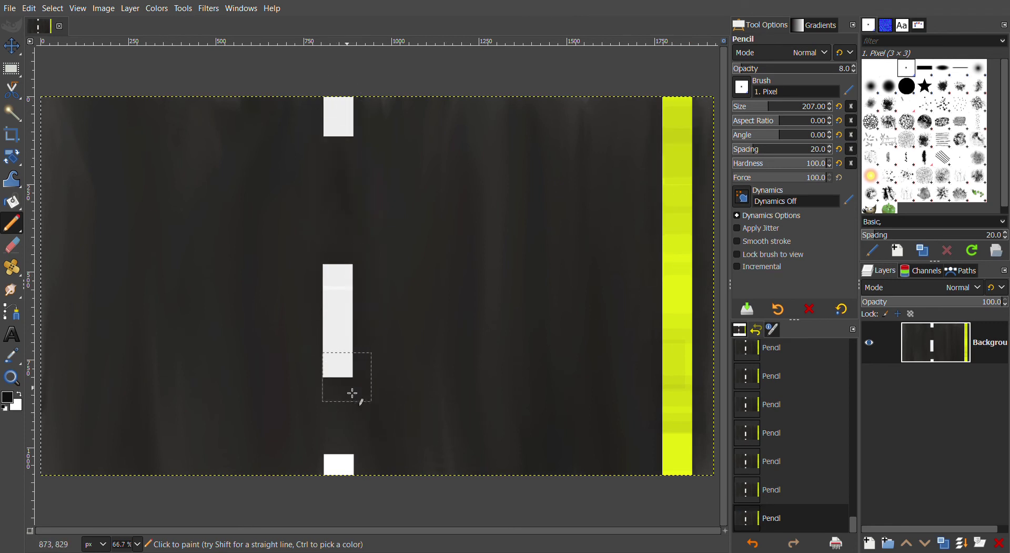
left_click(345, 463)
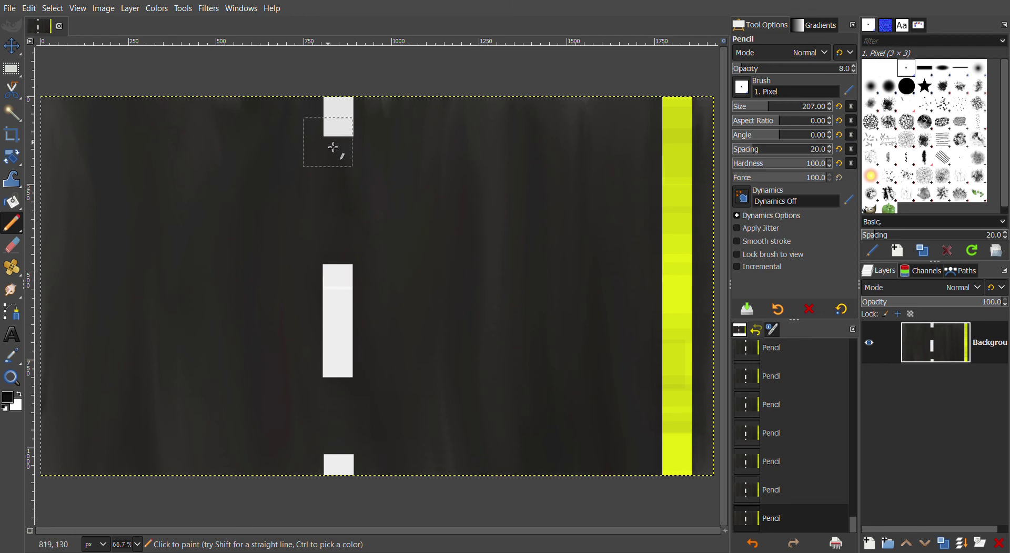
left_click_drag(339, 289, 348, 367)
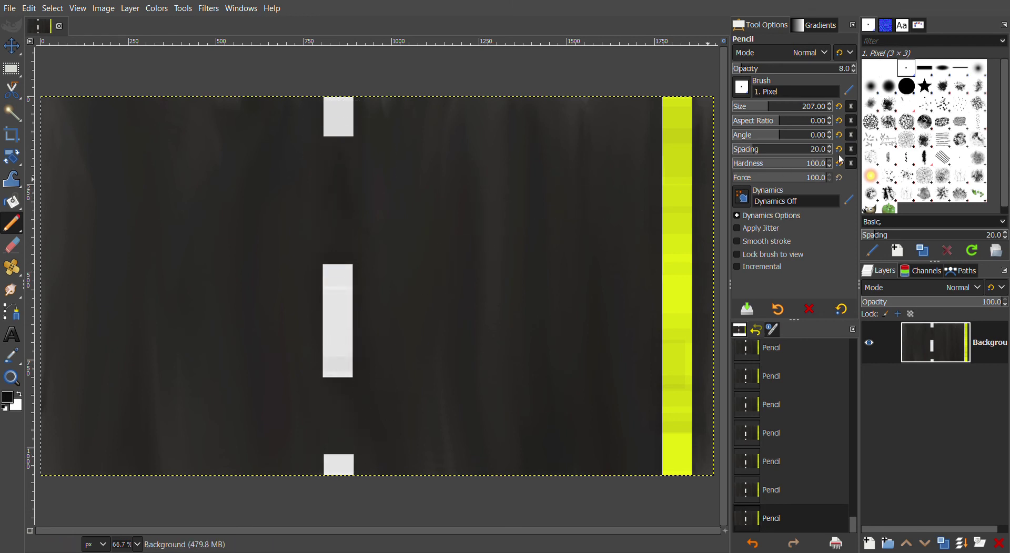
Step: Set the pencil to the 2. Hardness 050 brush, size 62, opacity 36
left_click(877, 88)
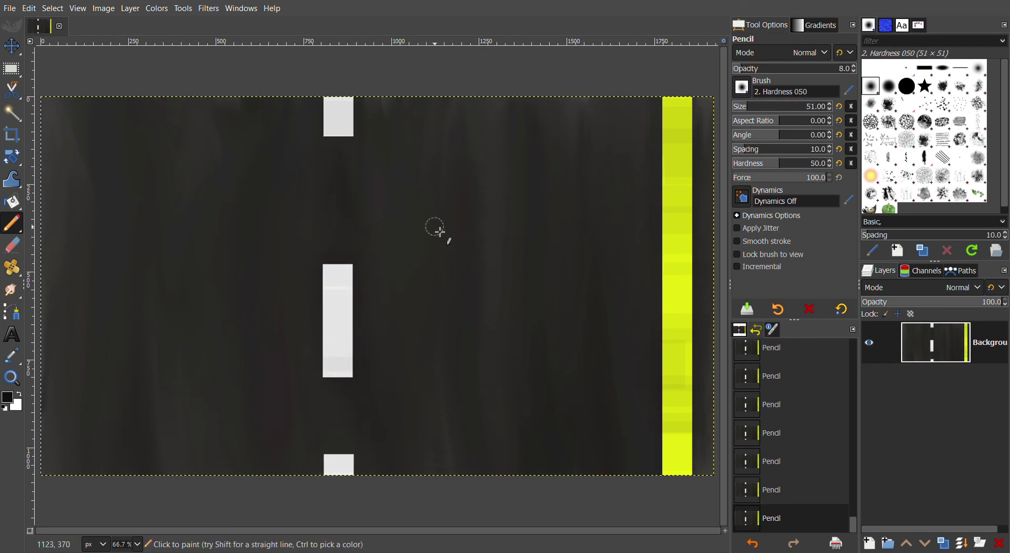
key("bracketright")
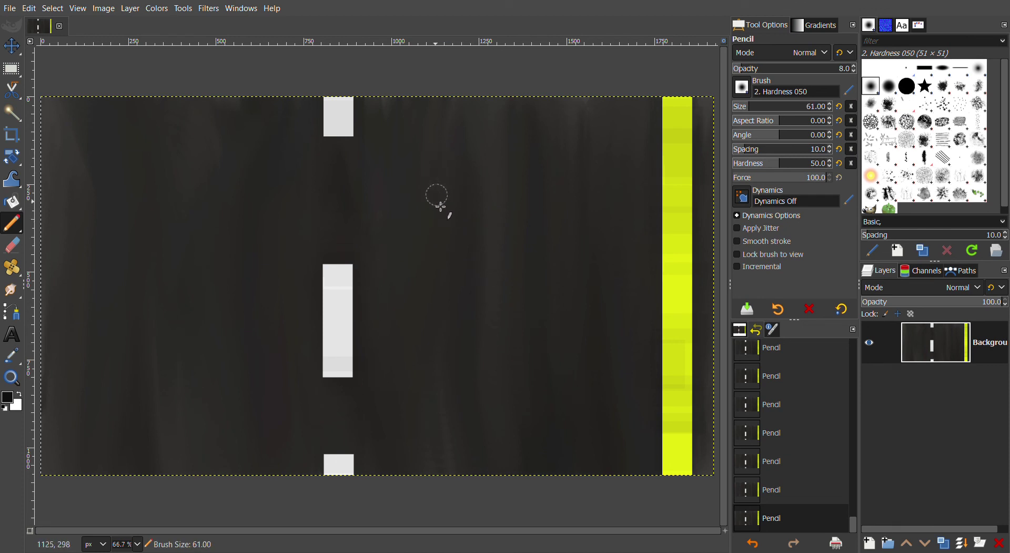
key("bracketright")
left_click(774, 71)
Step: Paint two dark vertical tyre streaks between the centre dashes and the yellow line
left_click_drag(449, 400, 446, 447)
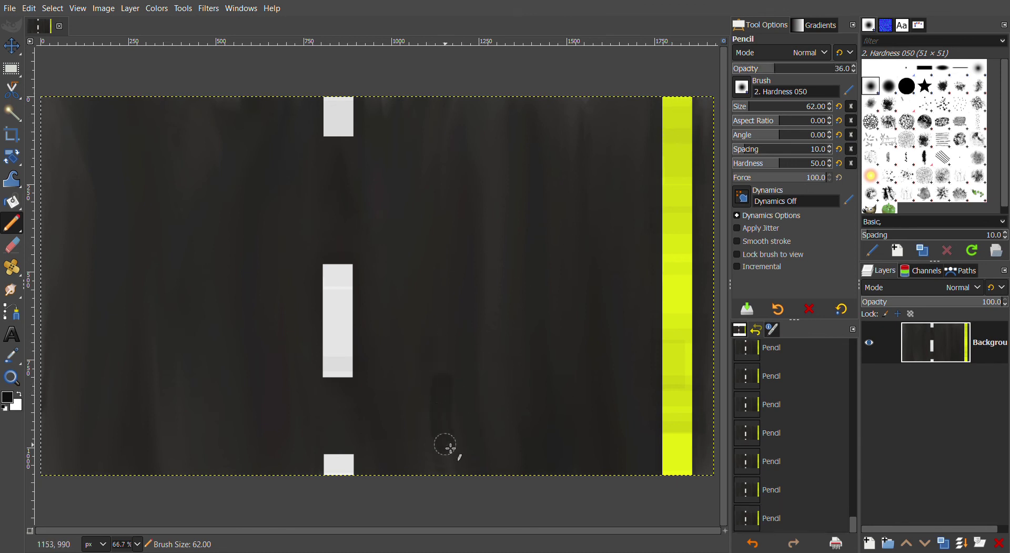
left_click_drag(451, 391, 435, 319)
left_click_drag(578, 463, 584, 404)
left_click_drag(565, 458, 573, 360)
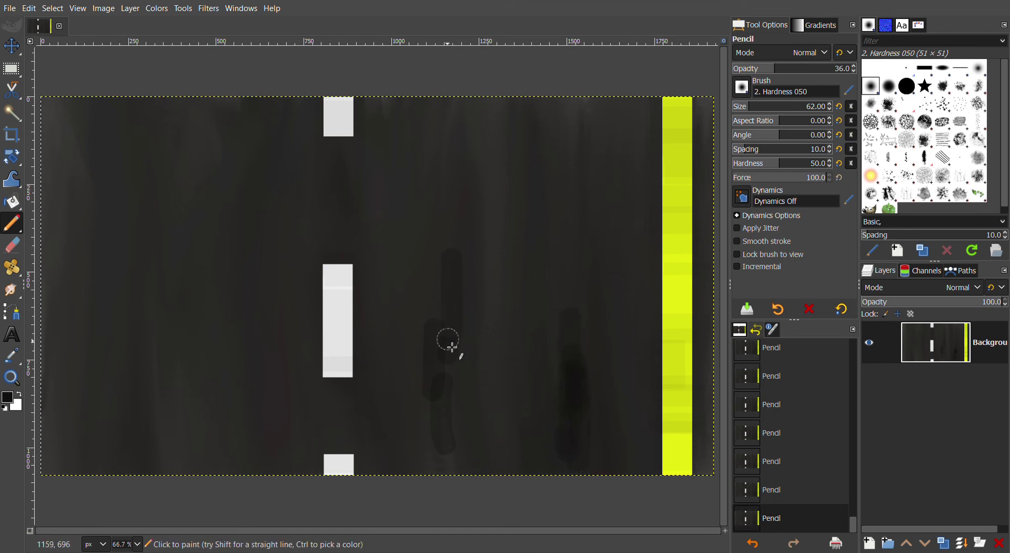
left_click_drag(418, 203, 431, 305)
left_click_drag(454, 223, 452, 140)
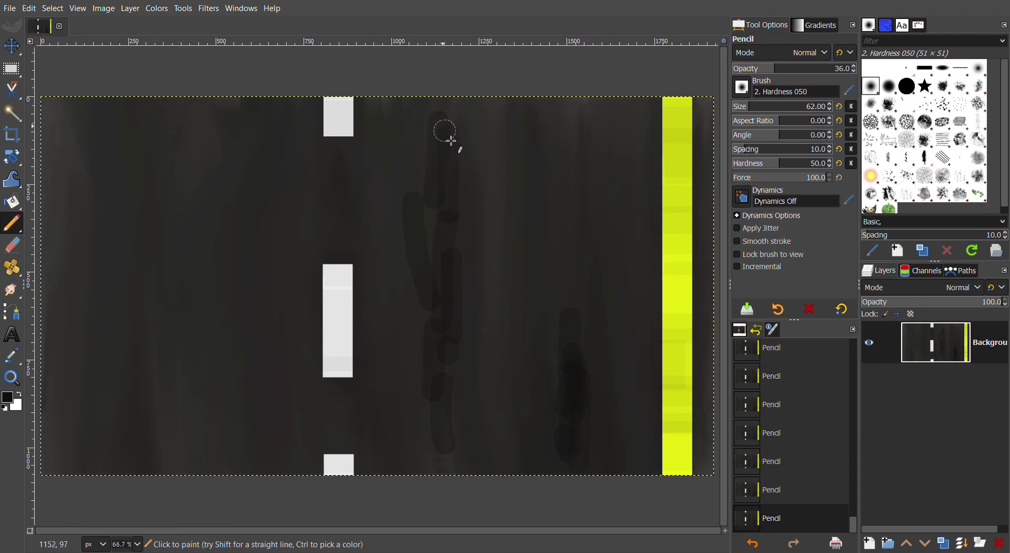
mouse_move(575, 124)
left_mouse_down()
mouse_move(581, 316)
mouse_move(587, 116)
left_mouse_up()
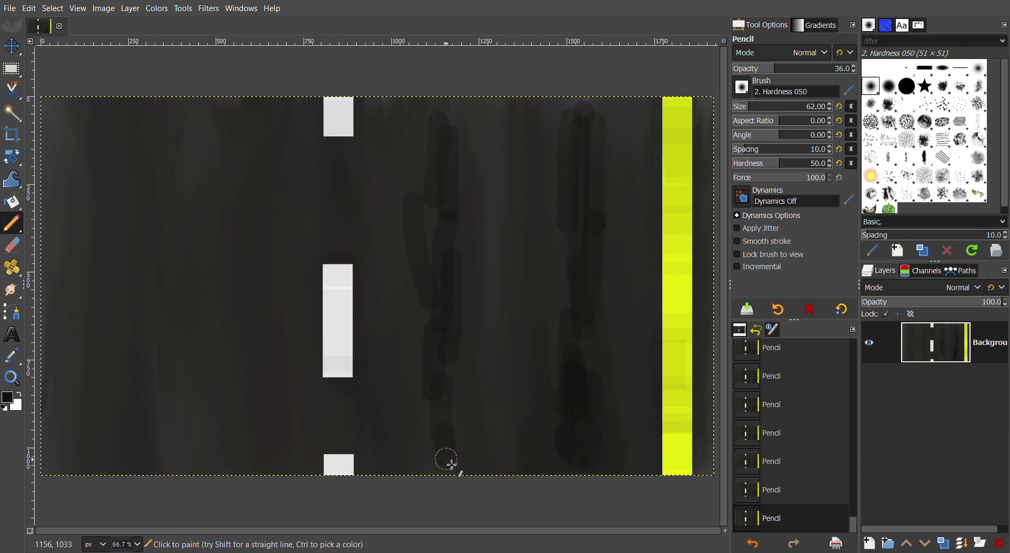
mouse_move(442, 441)
left_mouse_down()
mouse_move(435, 270)
mouse_move(451, 112)
mouse_move(453, 258)
left_mouse_up()
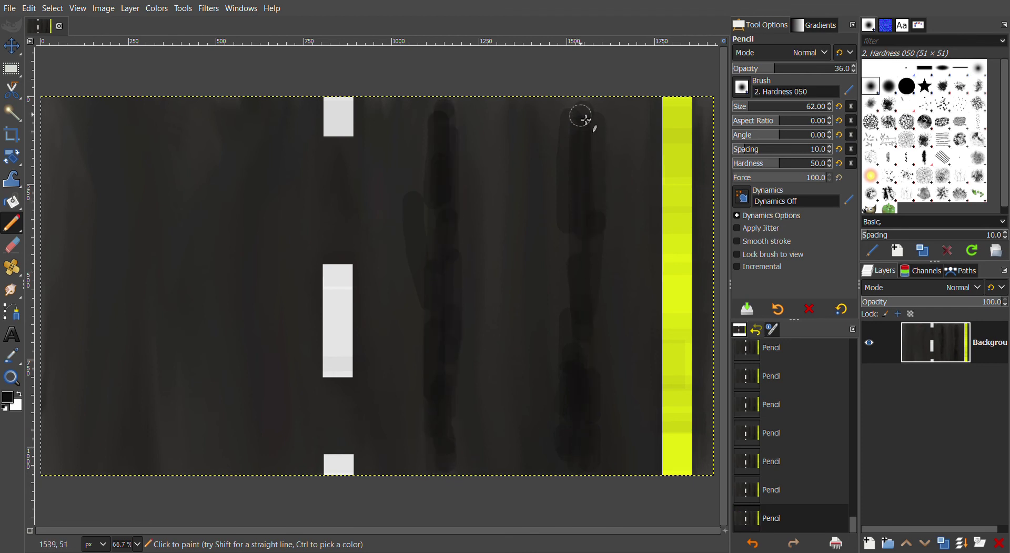
Step: Smudge both dark tyre streaks at brush size 100 so they feather into the road
left_click(11, 290)
key("bracketright")
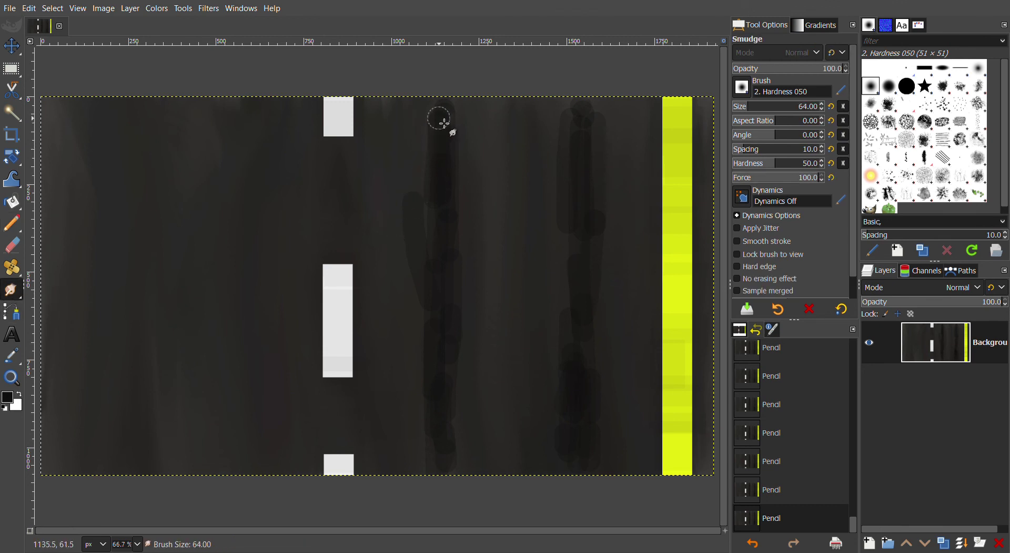
key("bracketright")
key("bracketright")
key("bracketright")
mouse_move(444, 124)
left_mouse_down()
mouse_move(441, 214)
mouse_move(424, 249)
mouse_move(432, 388)
mouse_move(457, 117)
mouse_move(435, 158)
mouse_move(447, 470)
mouse_move(435, 444)
mouse_move(462, 390)
mouse_move(462, 300)
mouse_move(435, 215)
left_mouse_up()
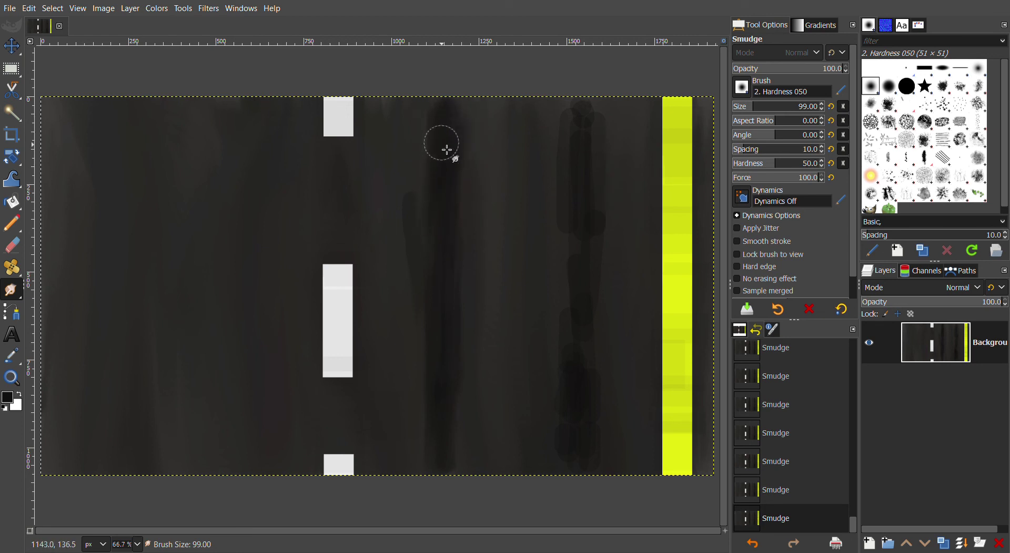
key("bracketright")
mouse_move(445, 111)
left_mouse_down()
mouse_move(442, 171)
mouse_move(425, 88)
left_mouse_up()
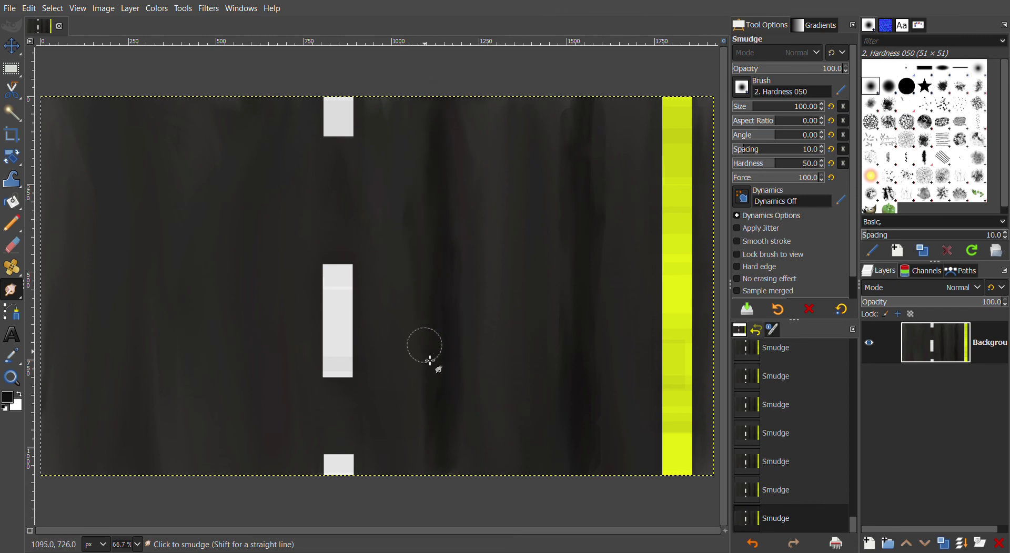
left_click_drag(426, 368, 457, 217)
left_click_drag(570, 214, 563, 328)
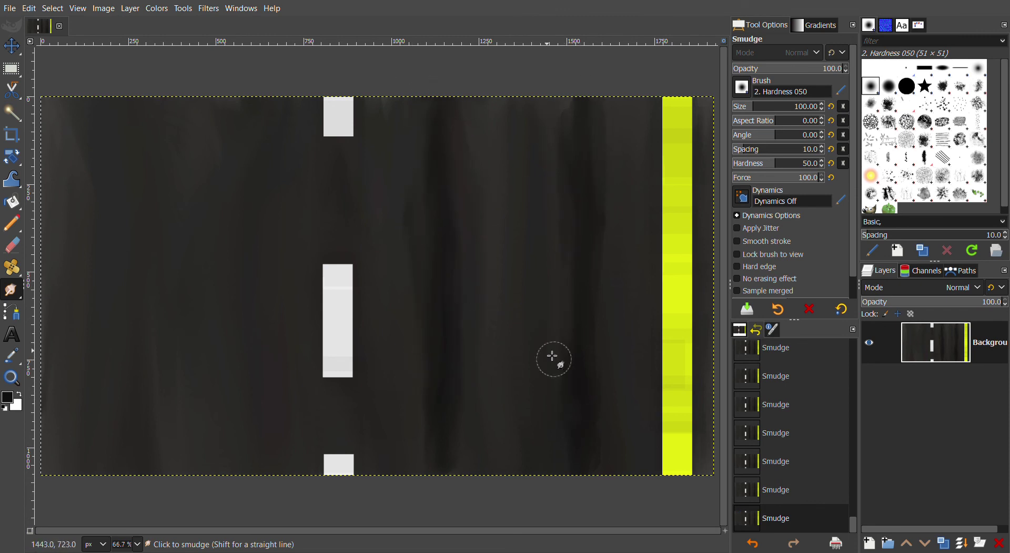